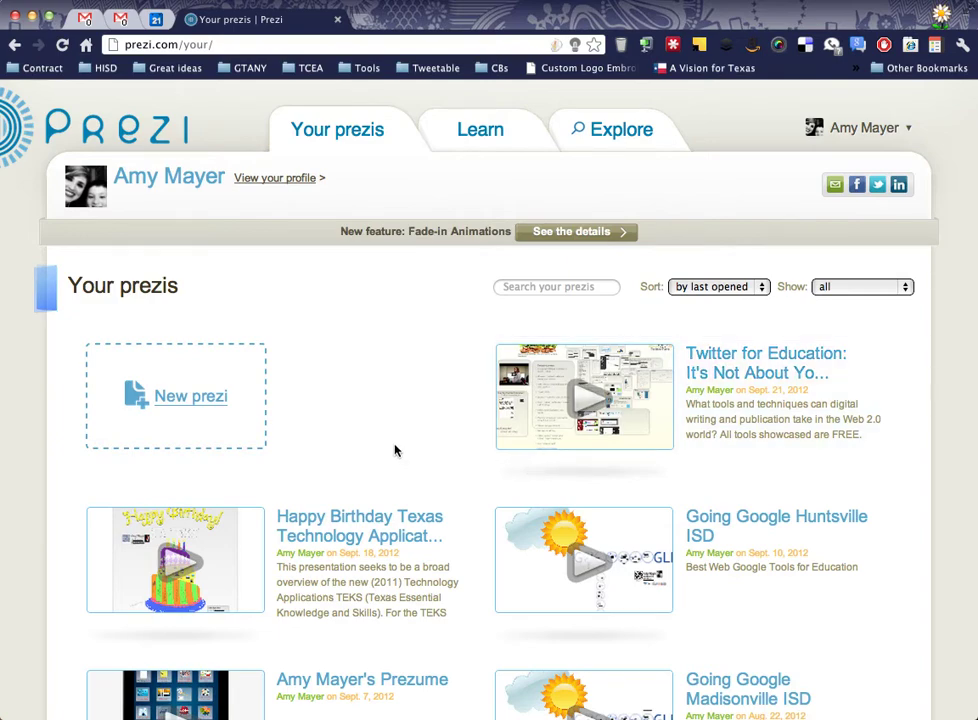
Scroll down Your prezis and open the Going Google Huntsville ISD card's page.
scroll(395, 449, "down", 3)
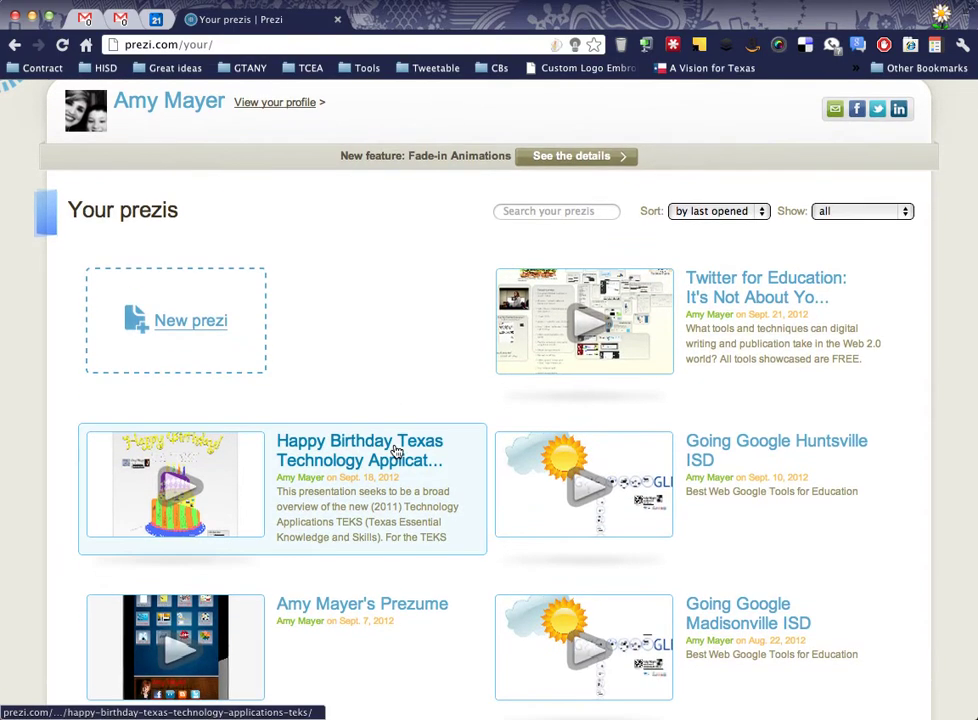
scroll(371, 490, "down", 1)
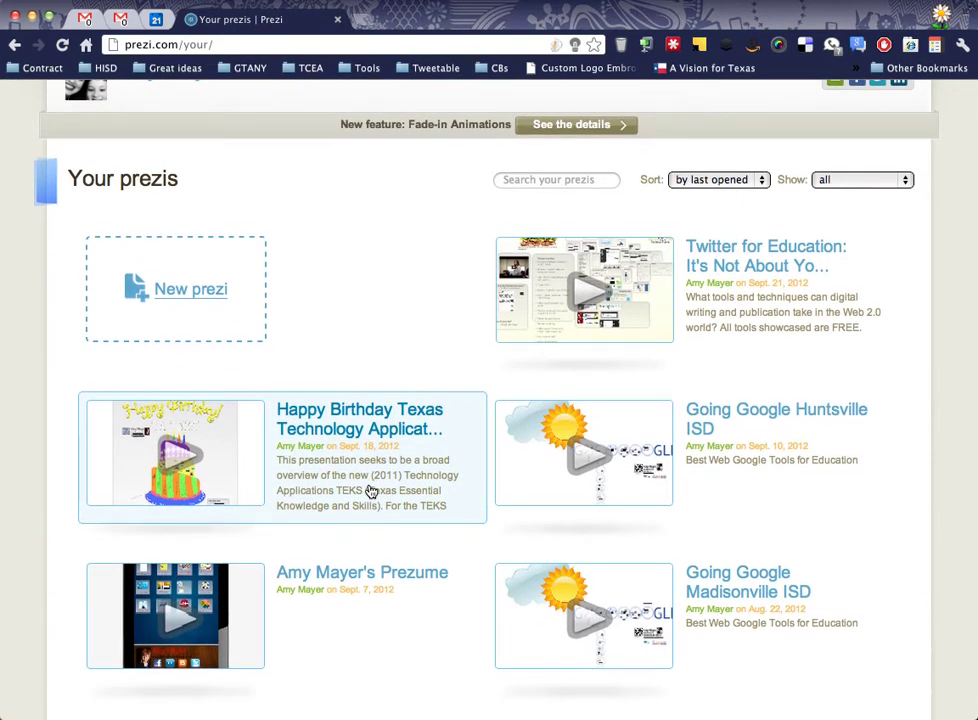
scroll(371, 491, "down", 1)
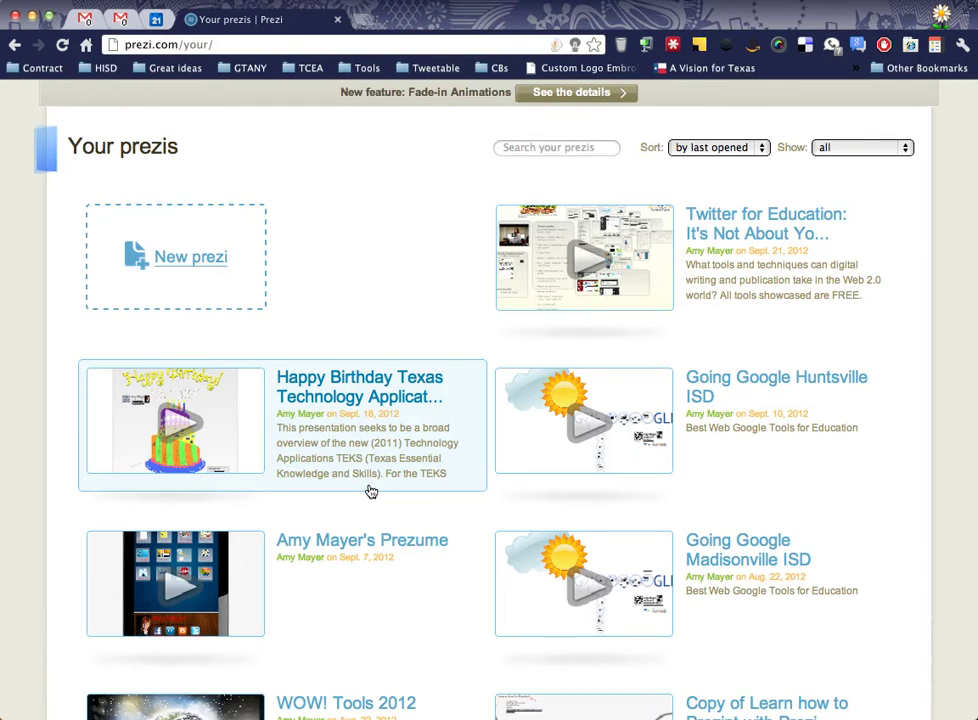
left_click(812, 410)
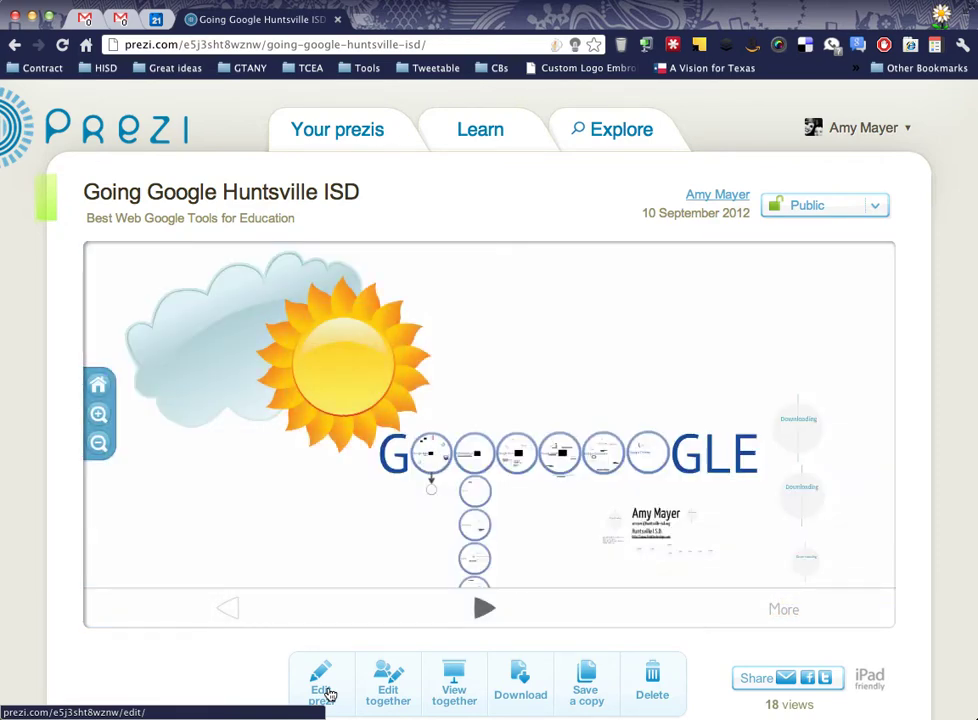
Start editing the Going Google Huntsville ISD prezi and scroll-zoom toward its Documents frame.
left_click(329, 693)
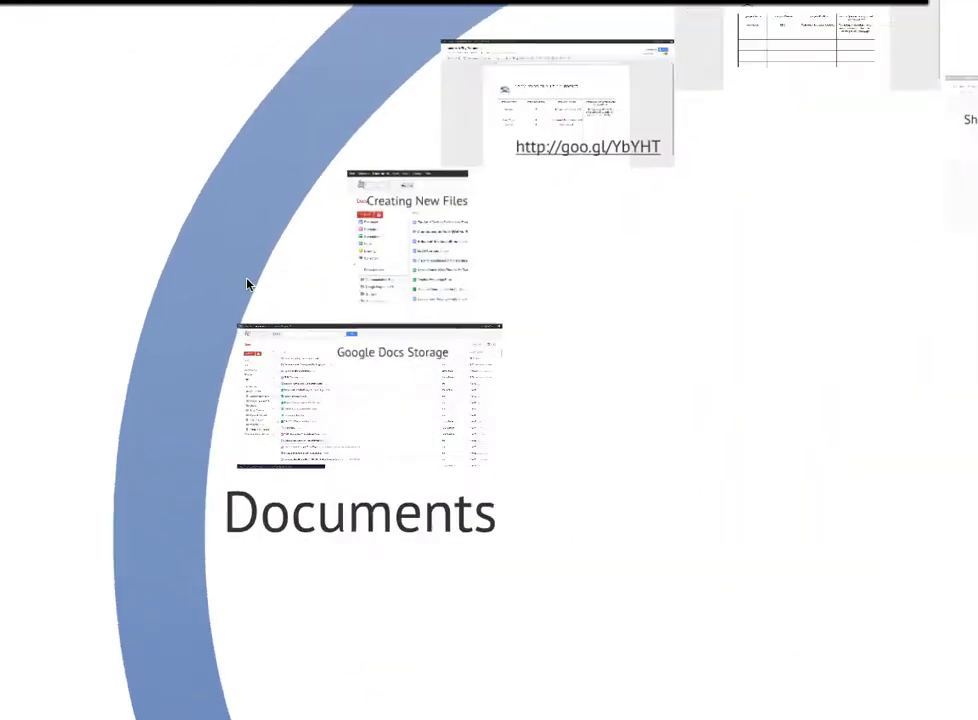
scroll(383, 268, "down", 2)
scroll(383, 268, "down", 3)
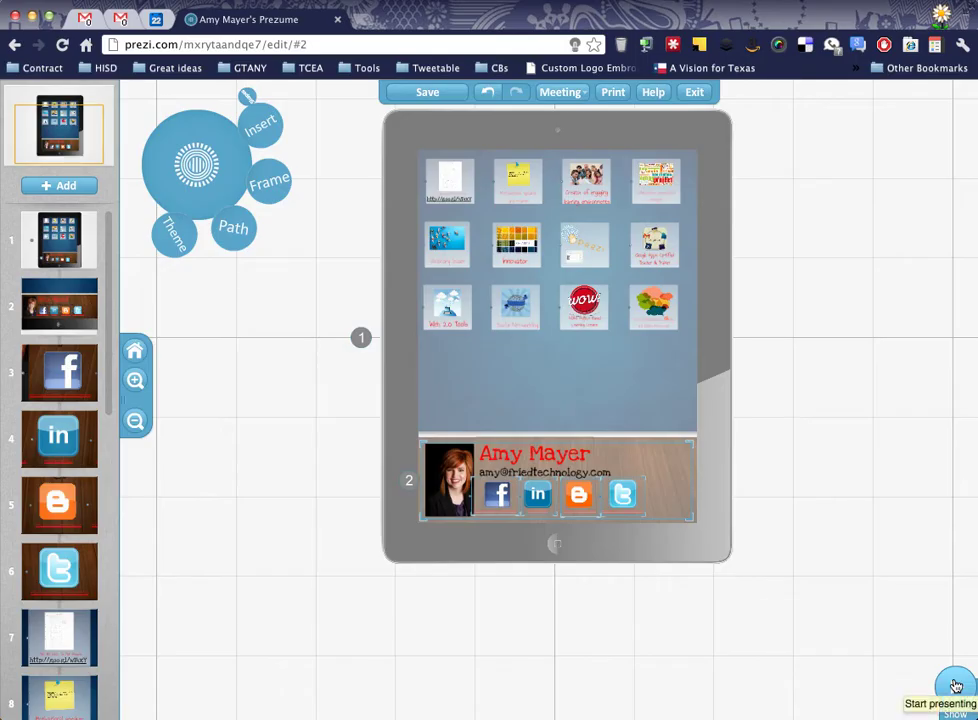
Present the Prezume full screen, then zoom and pan onto the iPad's twelve skill tiles.
left_click(955, 686)
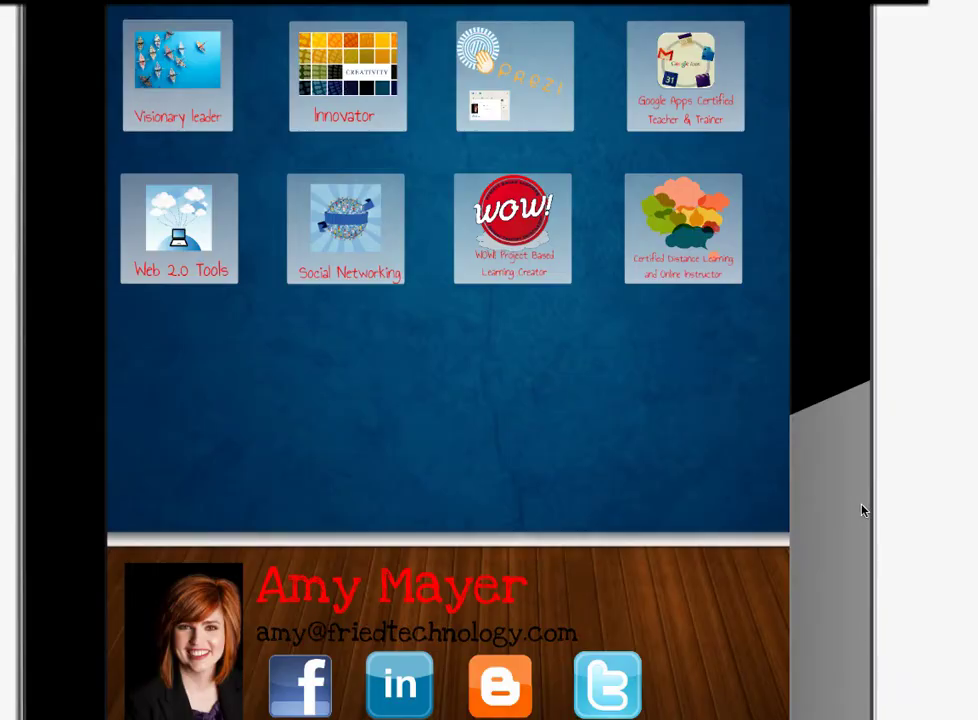
key("Right")
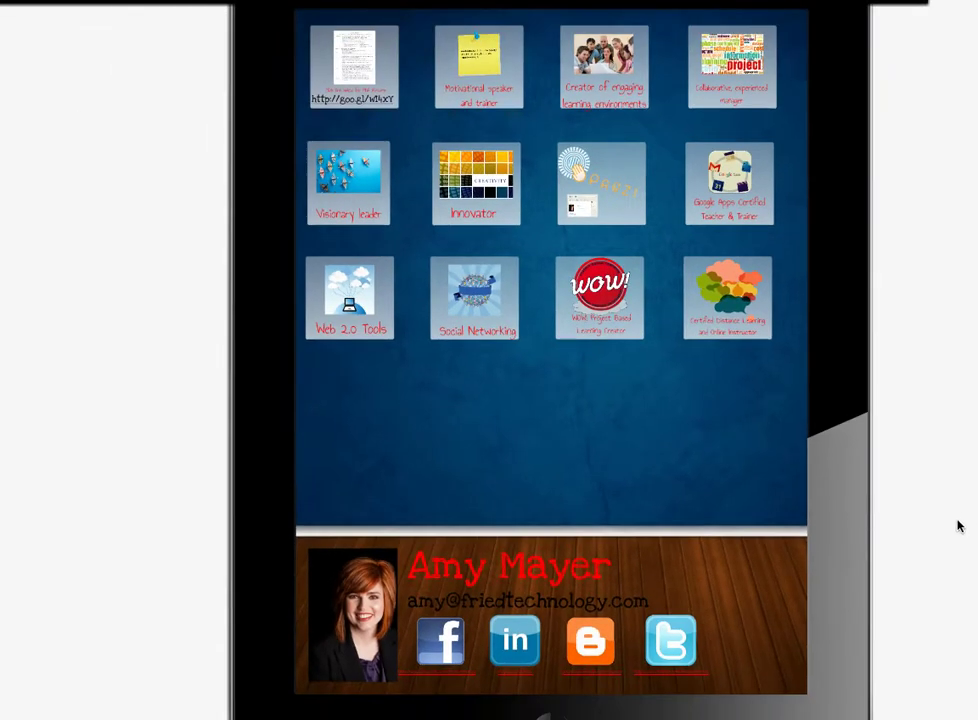
scroll(930, 530, "down", 2)
left_click_drag(930, 526, 747, 445)
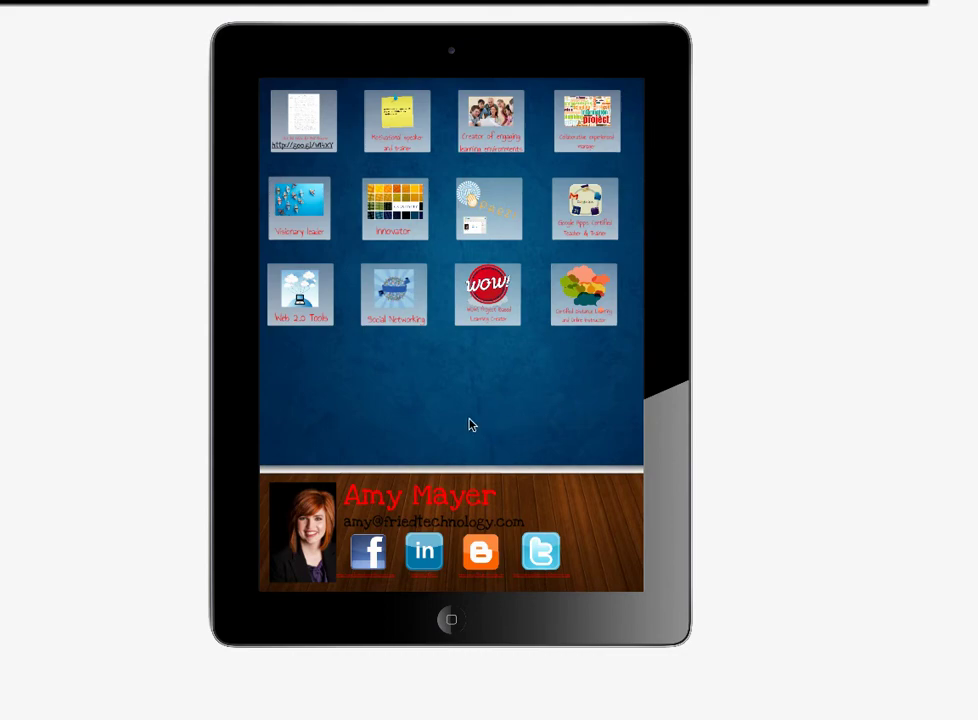
scroll(470, 425, "up", 4)
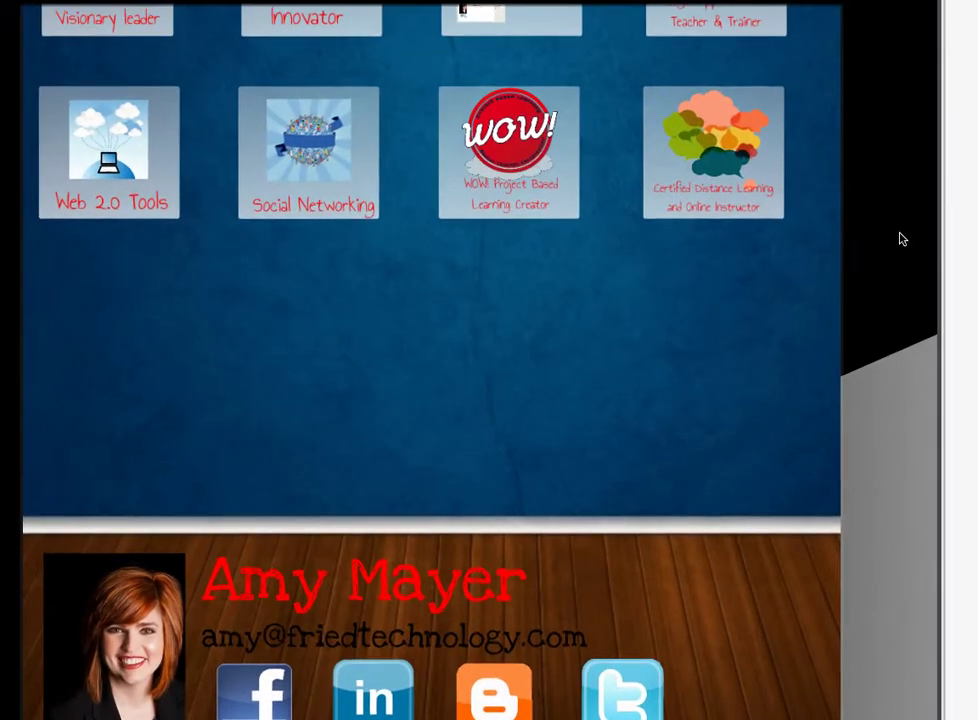
left_click_drag(899, 239, 947, 659)
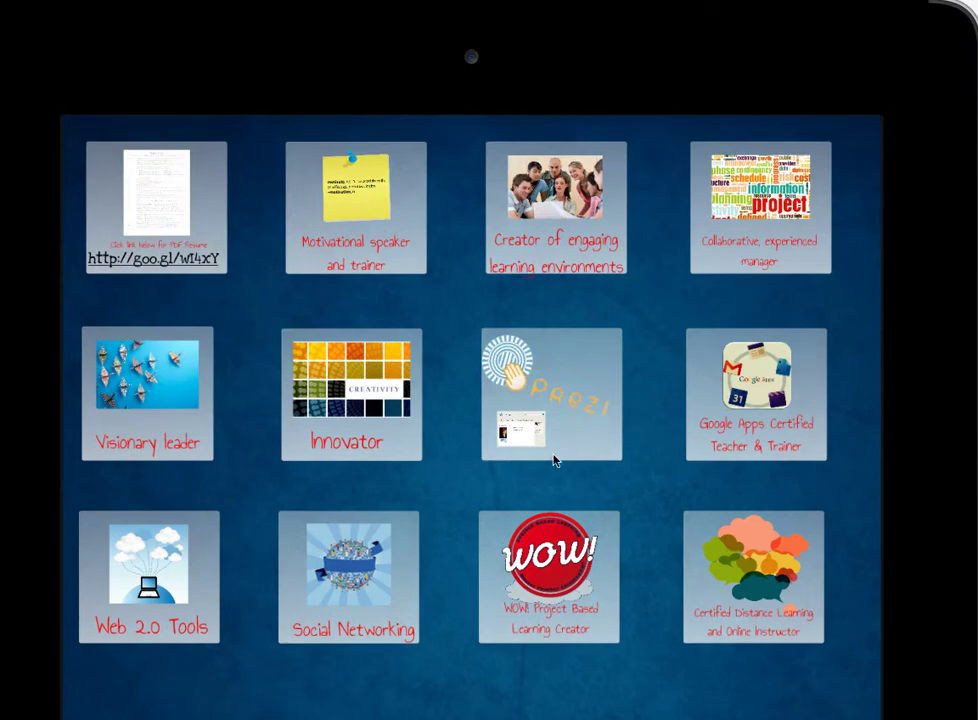
scroll(554, 460, "up", 3)
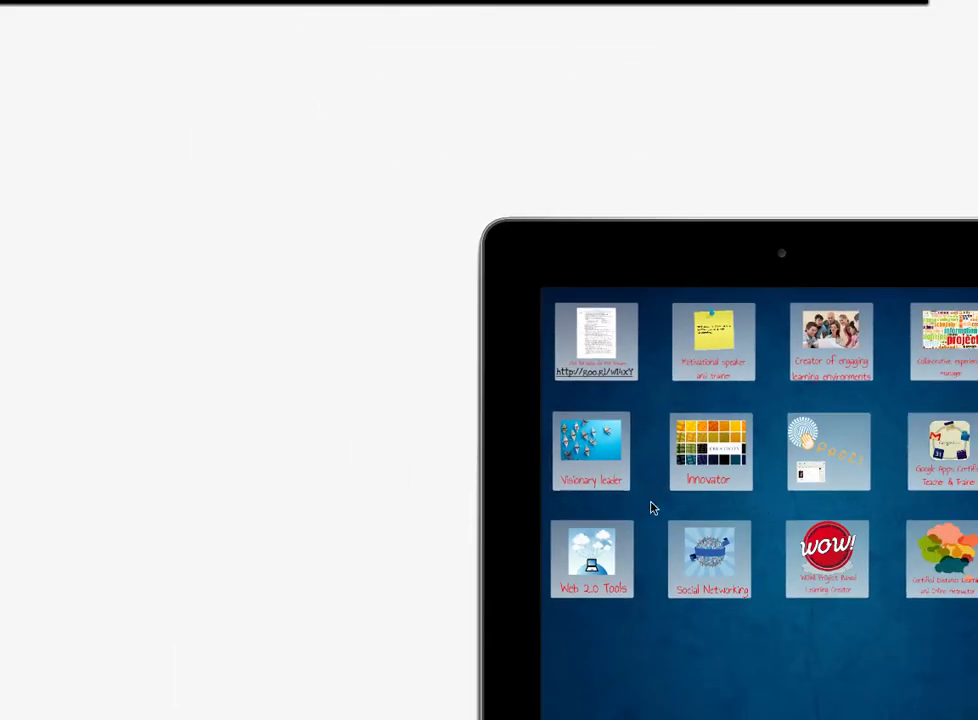
Zoom into the Prezume's resume tile and adjust the zoom level.
left_click(605, 338)
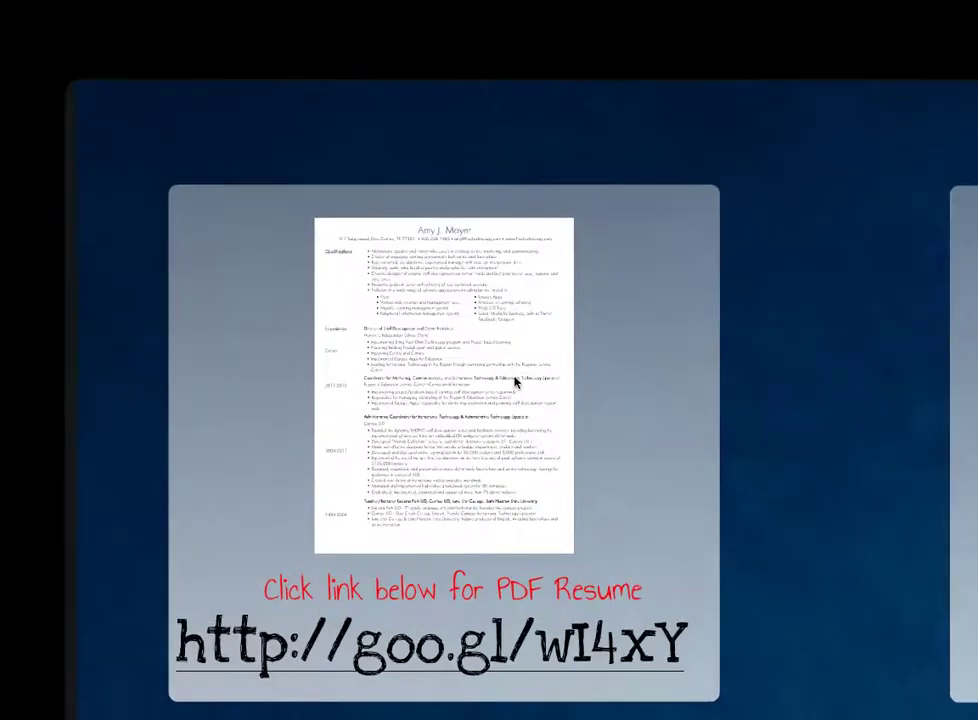
scroll(465, 432, "up", 3)
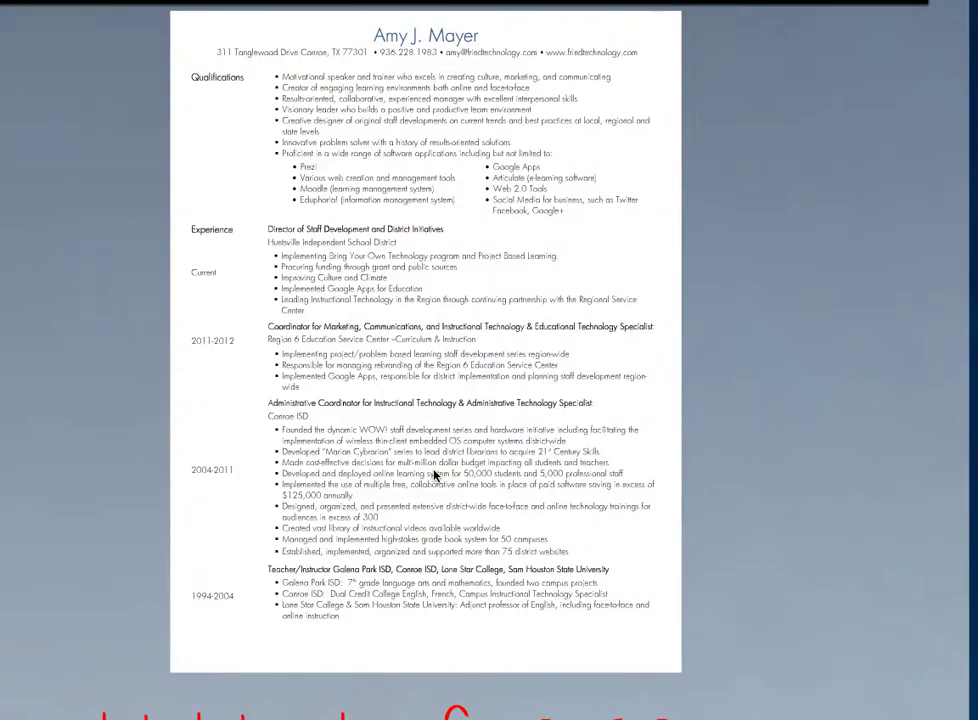
scroll(435, 476, "down", 3)
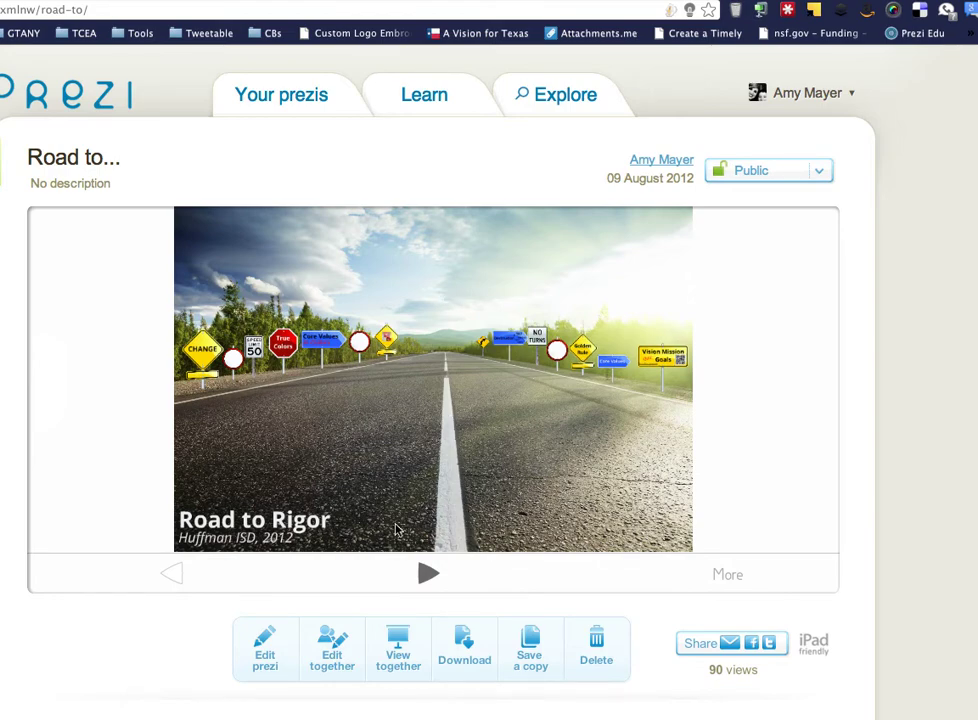
Play the Road to... prezi through Core Values, Golden Rule, Destination, True Colors and the full-road overview.
left_click(426, 573)
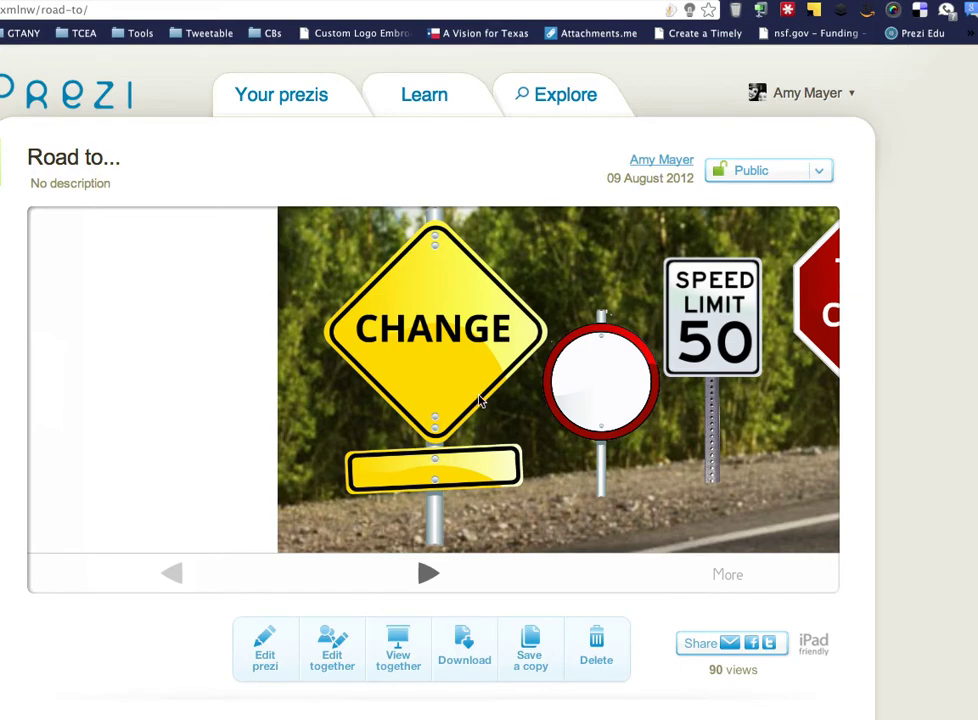
left_click(426, 575)
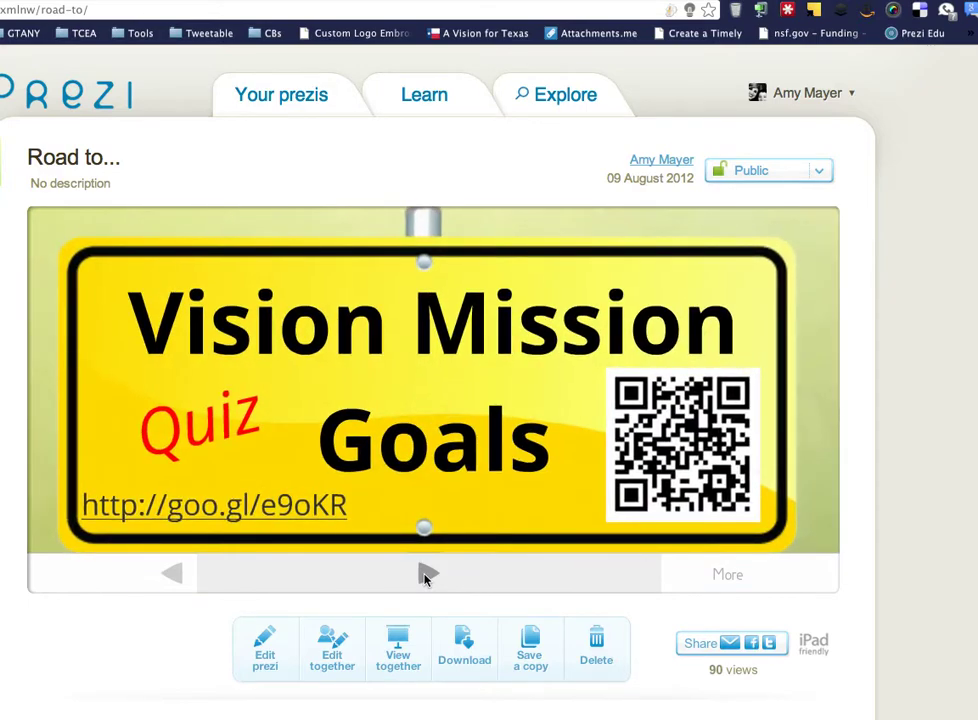
left_click(426, 575)
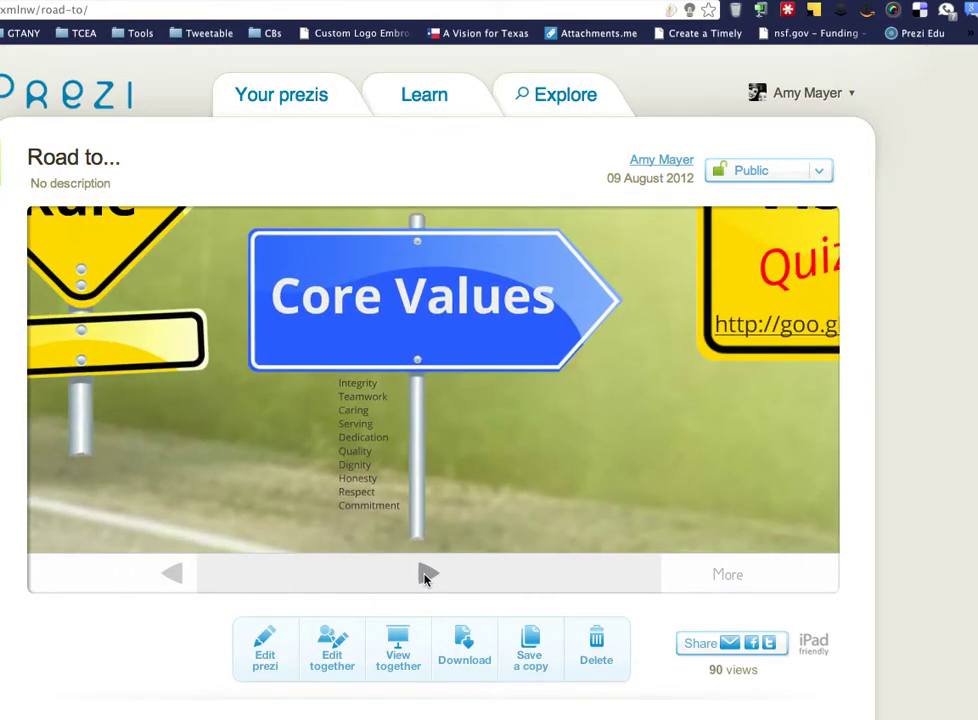
left_click(426, 575)
left_click(426, 575)
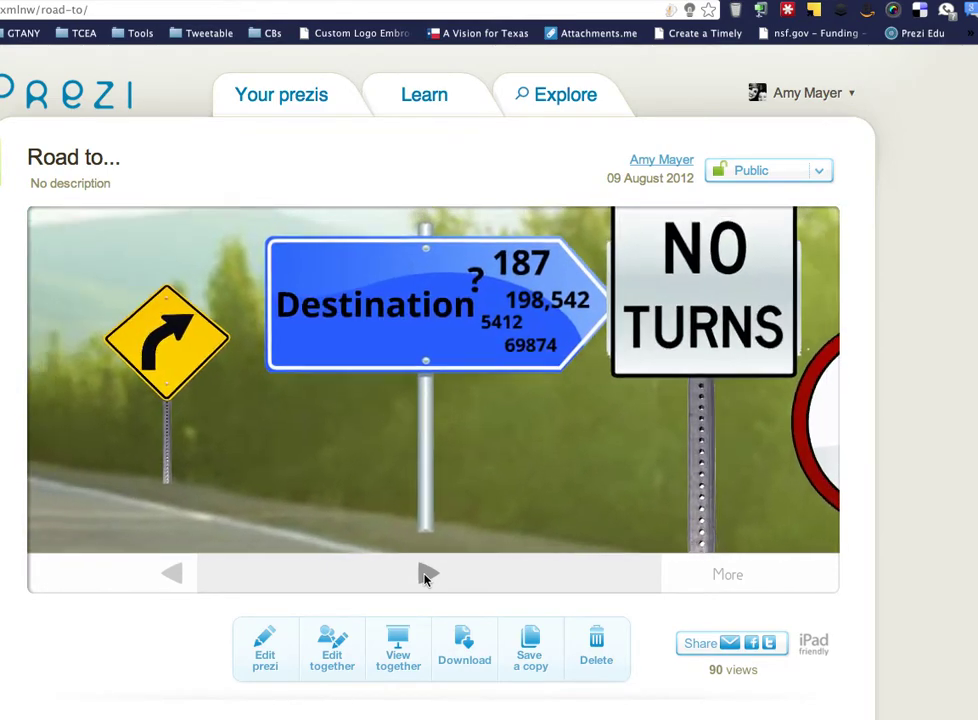
left_click(426, 575)
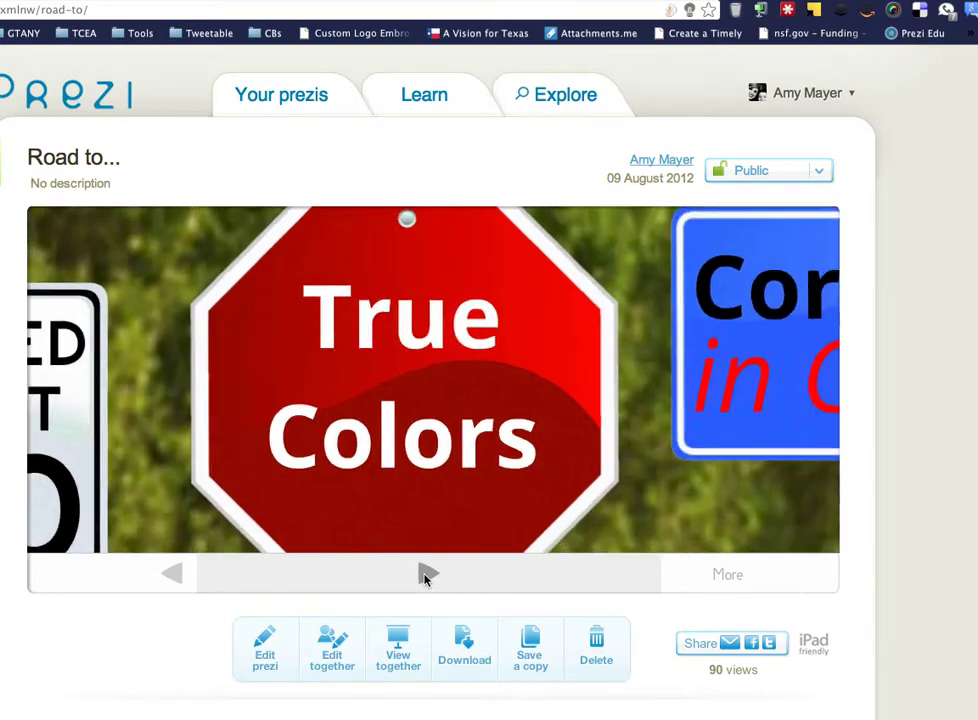
left_click(426, 575)
left_click(426, 575)
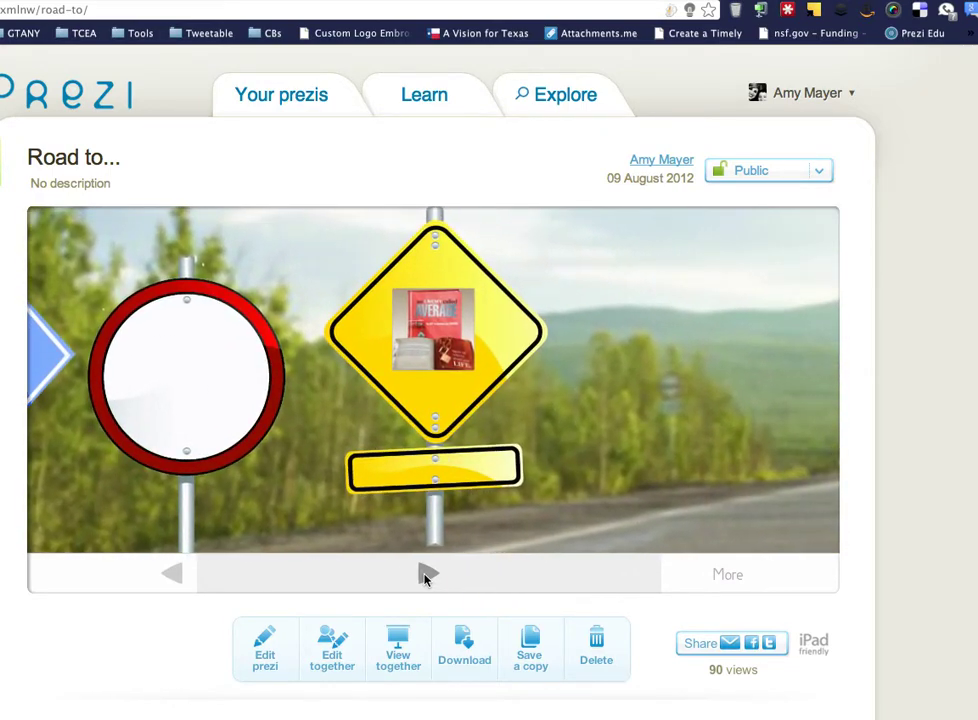
left_click(426, 575)
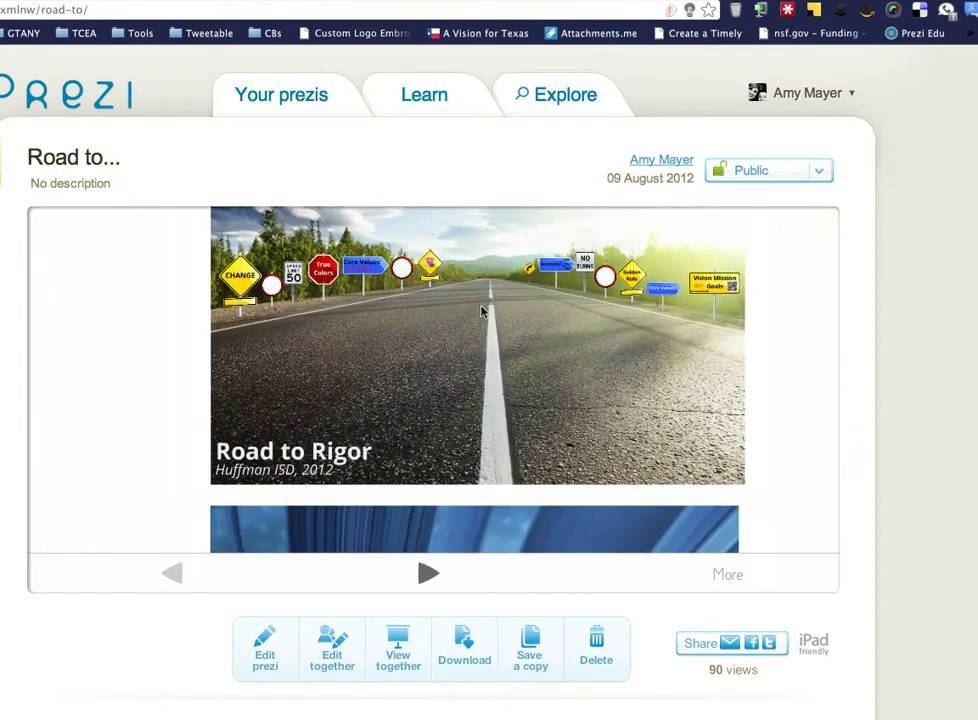
Pan to the ESC 6 Road to Change image and zoom onto its Roadblocks Ahead signs.
left_click_drag(469, 356, 423, 166)
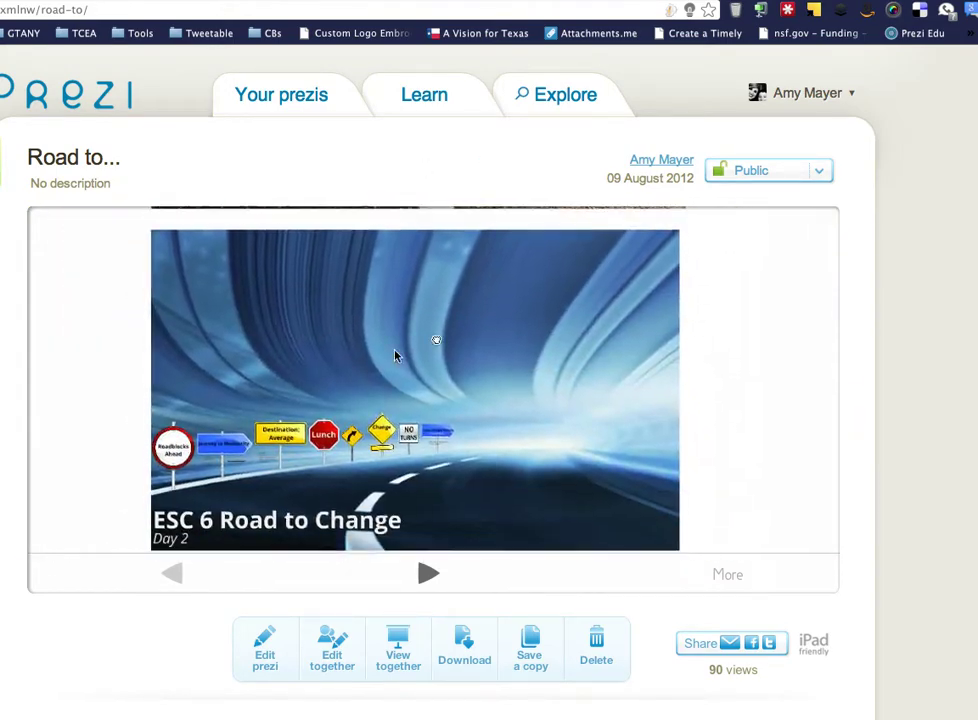
left_click_drag(437, 371, 452, 323)
left_click(422, 368)
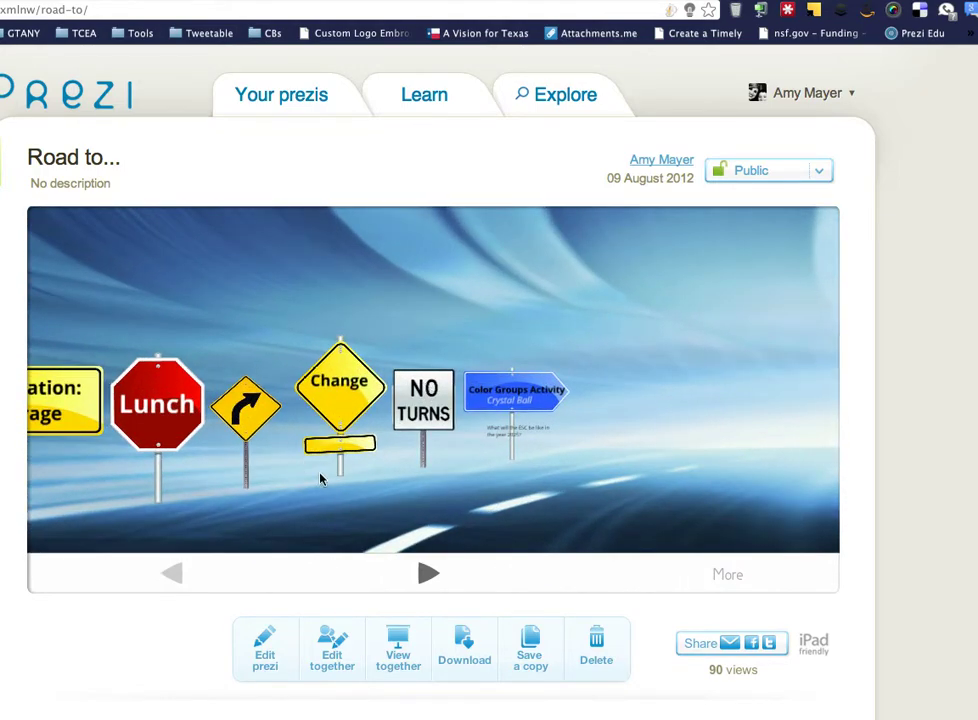
left_click_drag(320, 479, 808, 432)
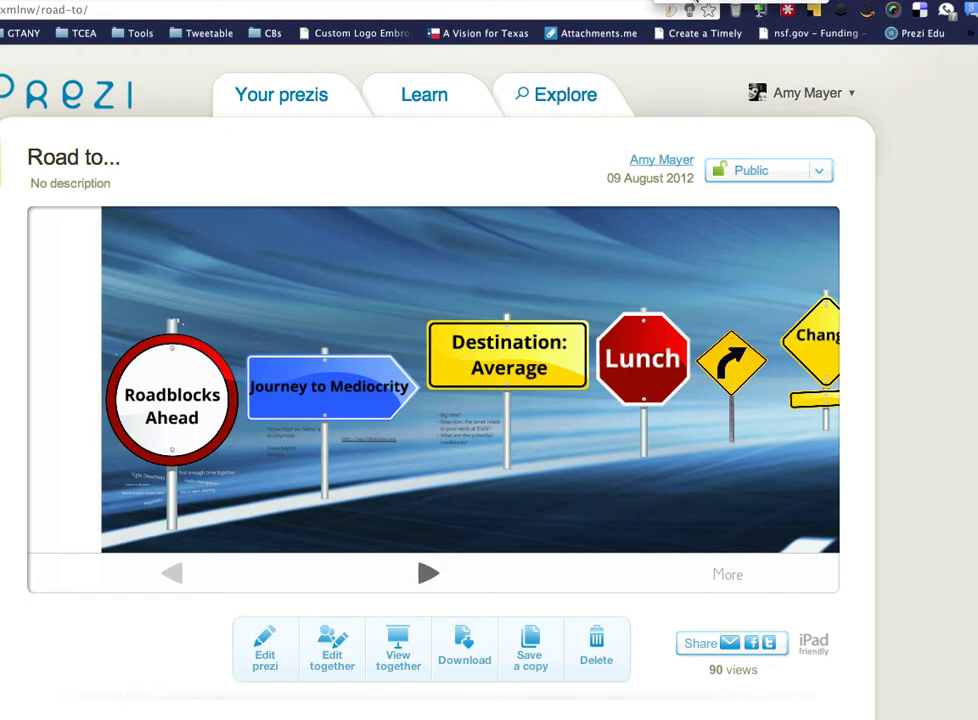
Return to the Silly Teacher! Google Apps are for Kids prezi and pan to its cereal box.
key("alt+Left")
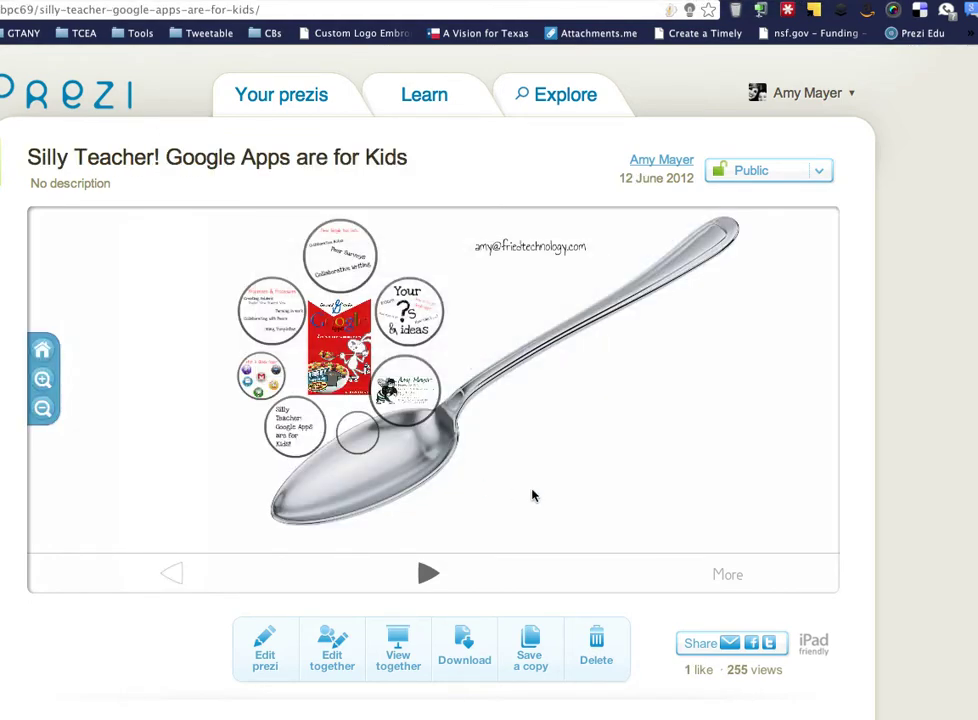
scroll(498, 447, "up", 2)
scroll(498, 447, "down", 3)
scroll(539, 338, "up", 5)
scroll(538, 338, "down", 5)
left_click_drag(290, 408, 897, 332)
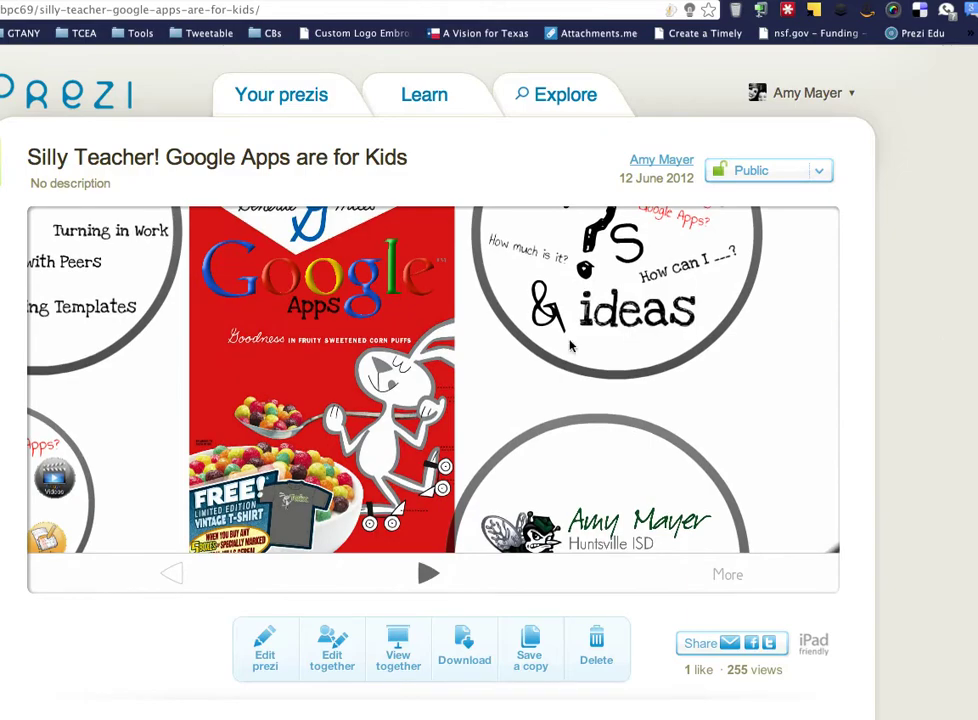
Zoom and pan across the Google logo, Silly Teacher and author's circles around the box.
scroll(393, 349, "down", 3)
scroll(393, 349, "up", 1)
scroll(393, 349, "up", 4)
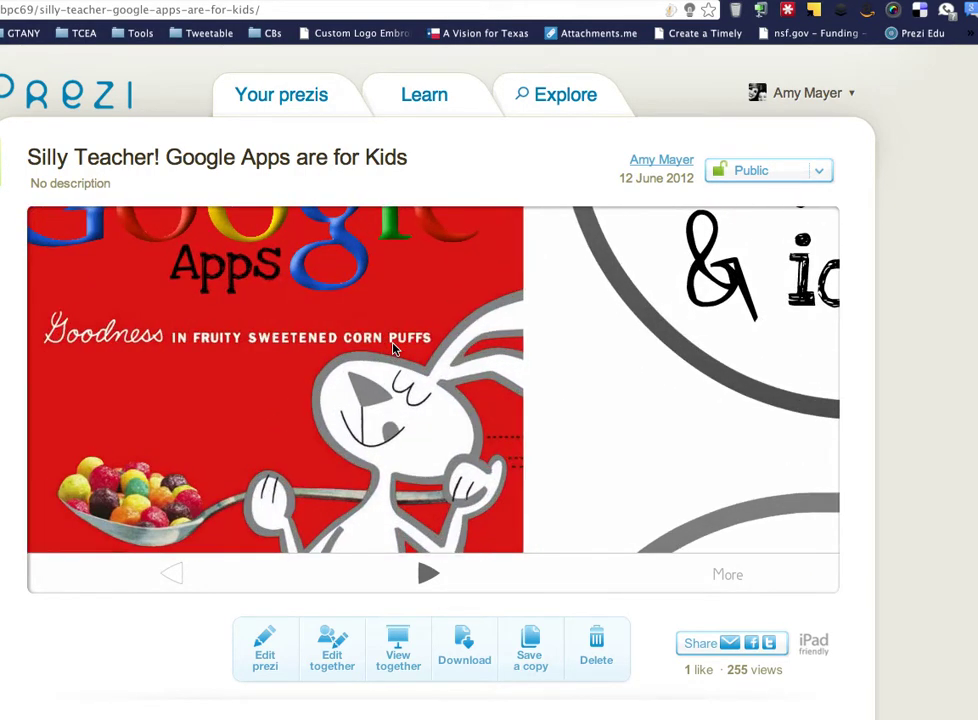
left_click_drag(393, 349, 565, 453)
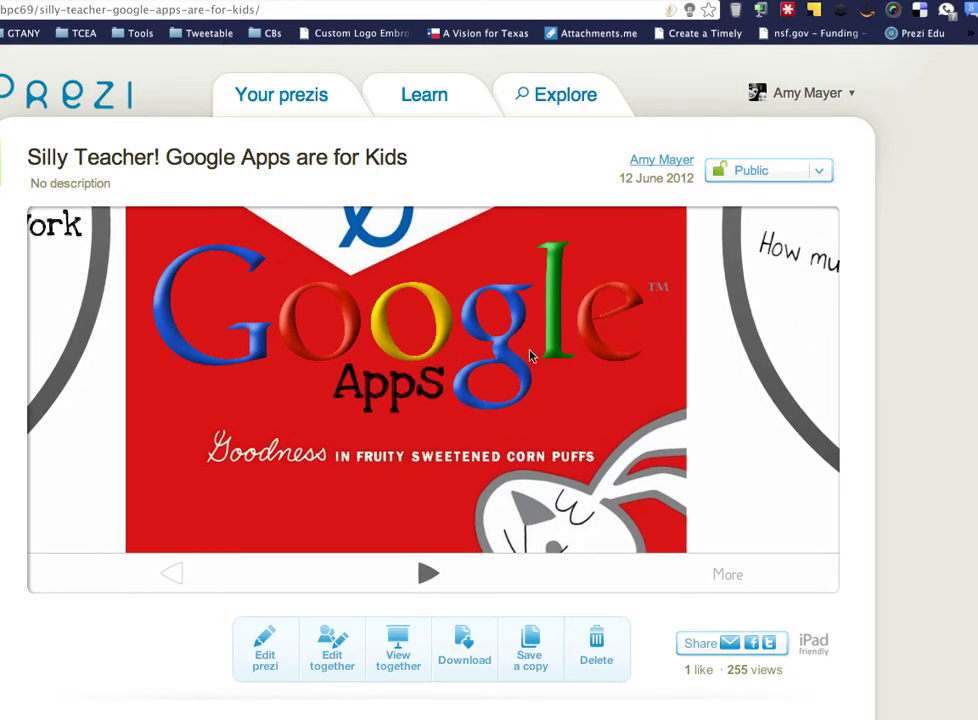
scroll(432, 401, "down", 5)
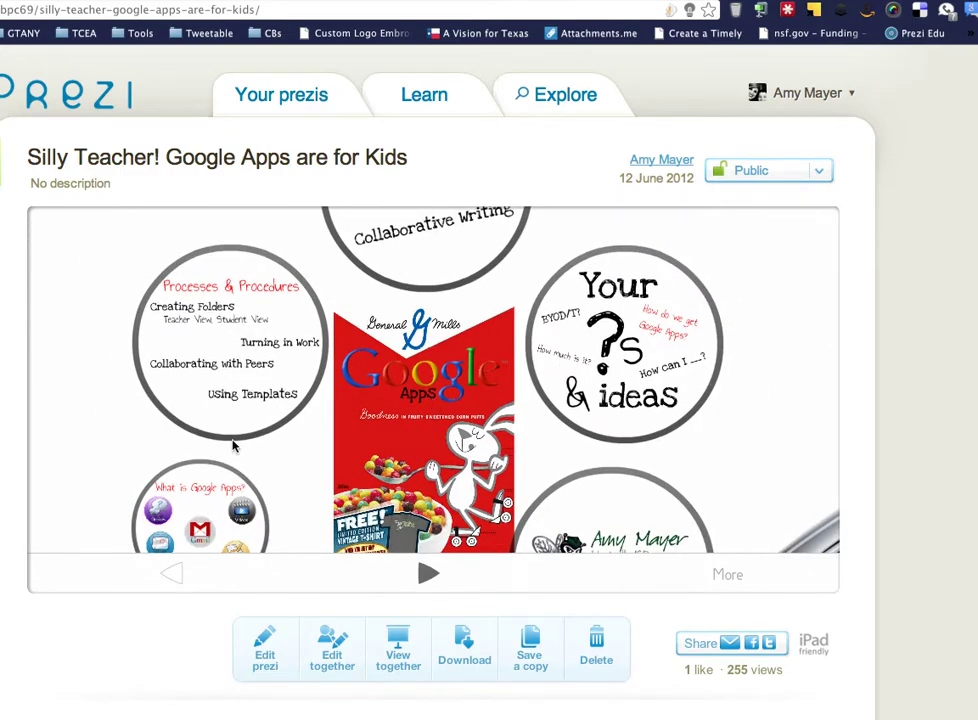
scroll(257, 470, "down", 3)
scroll(258, 469, "up", 4)
left_click_drag(280, 475, 289, 531)
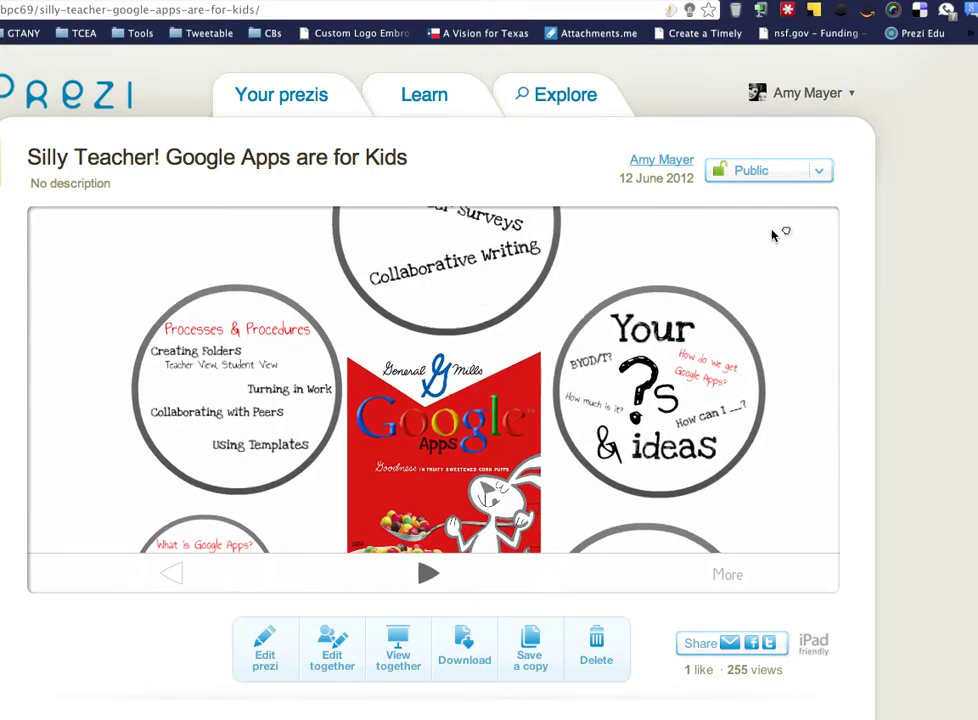
left_click_drag(773, 235, 688, 155)
scroll(688, 305, "down", 3)
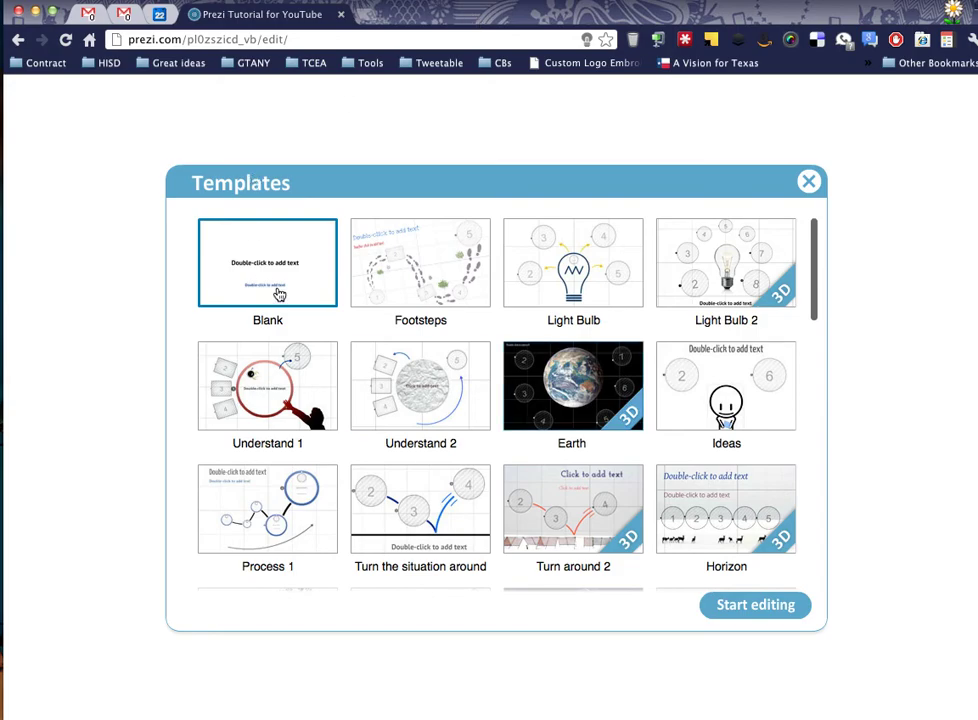
scroll(563, 433, "down", 5)
scroll(563, 433, "down", 5)
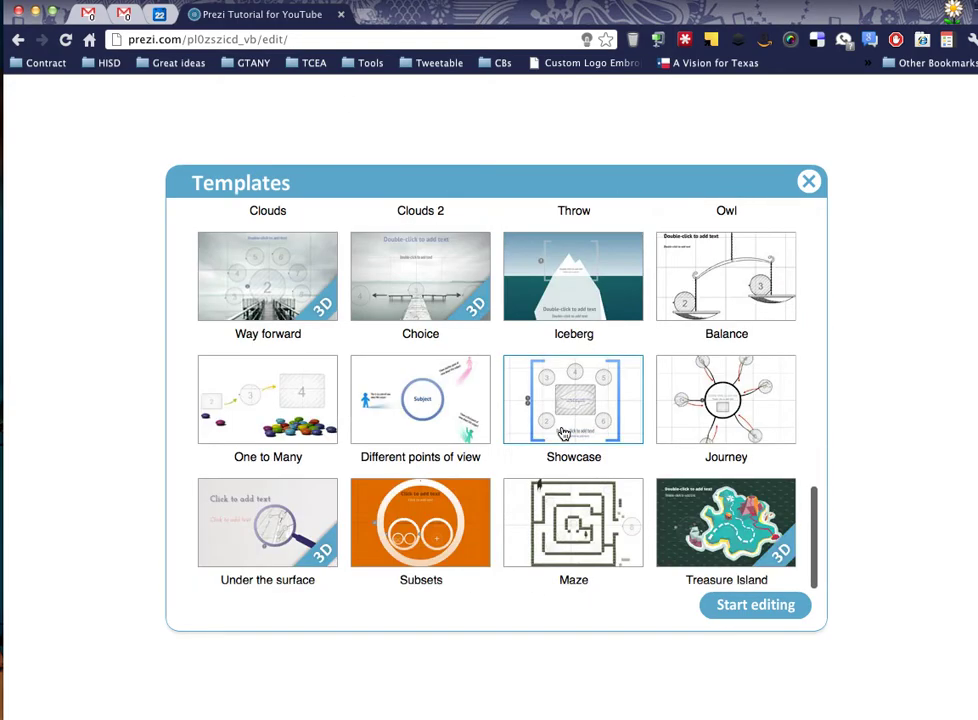
scroll(563, 433, "up", 2)
scroll(563, 433, "down", 2)
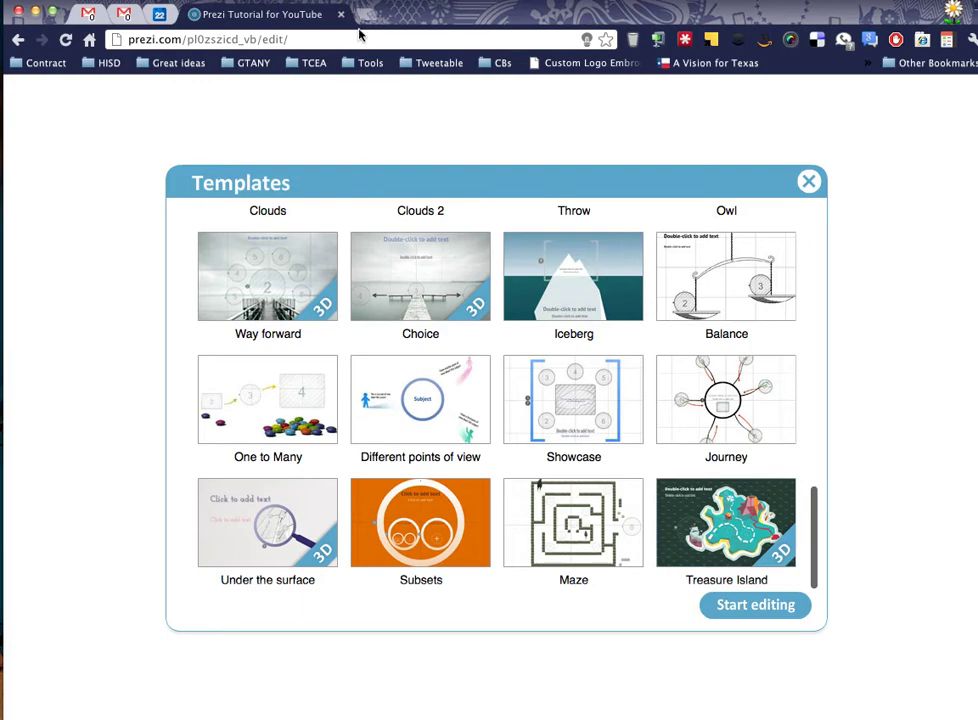
Open prezi.com in a new browser tab.
left_click(366, 17)
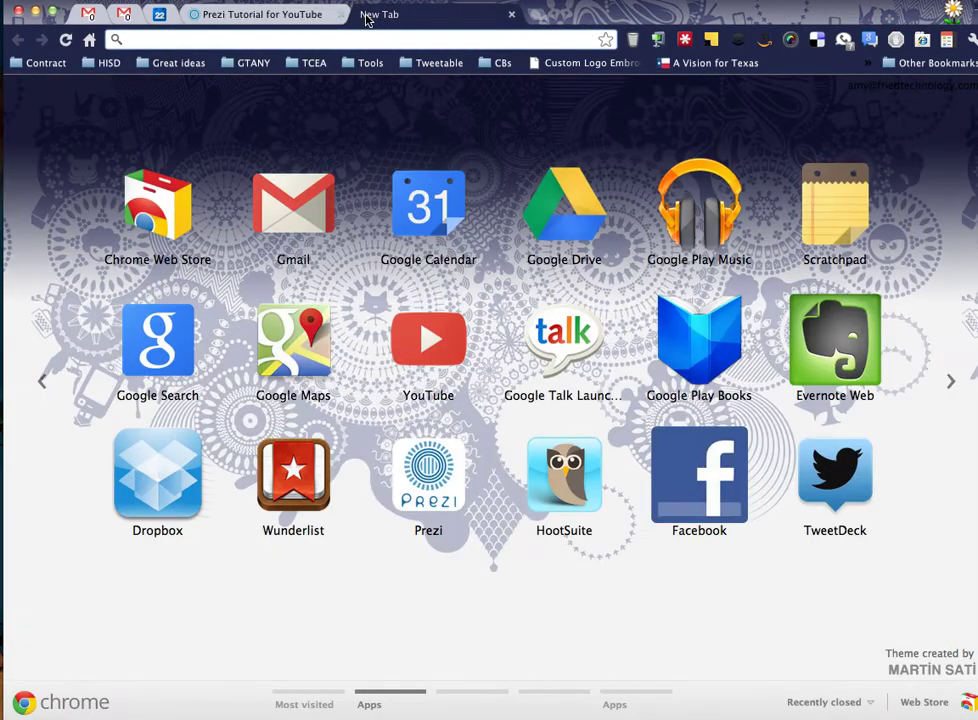
type("prezi.com")
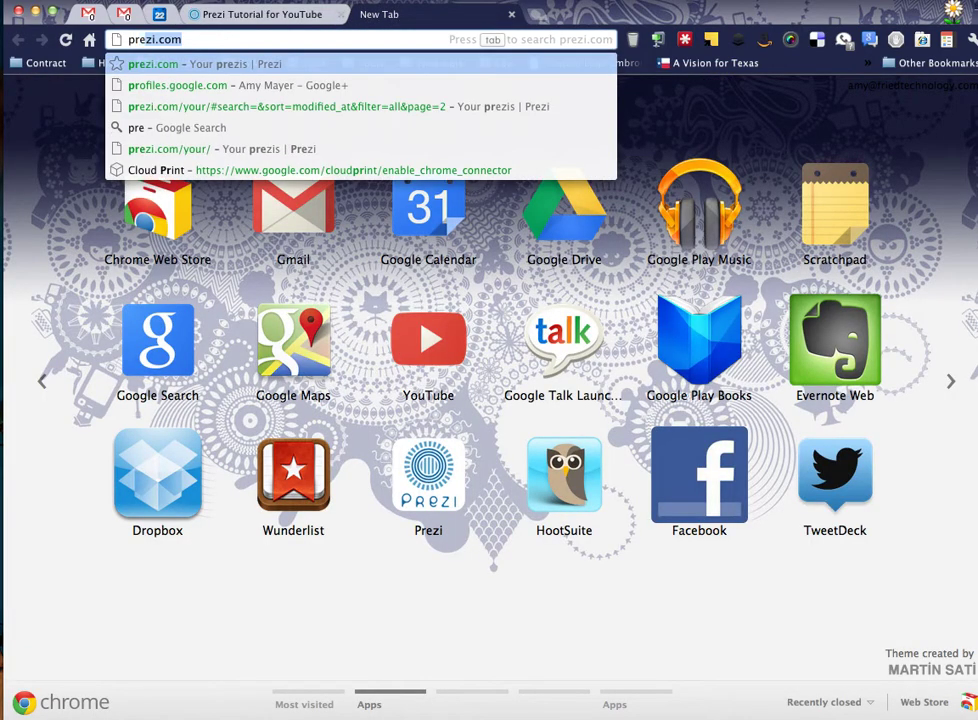
key("Return")
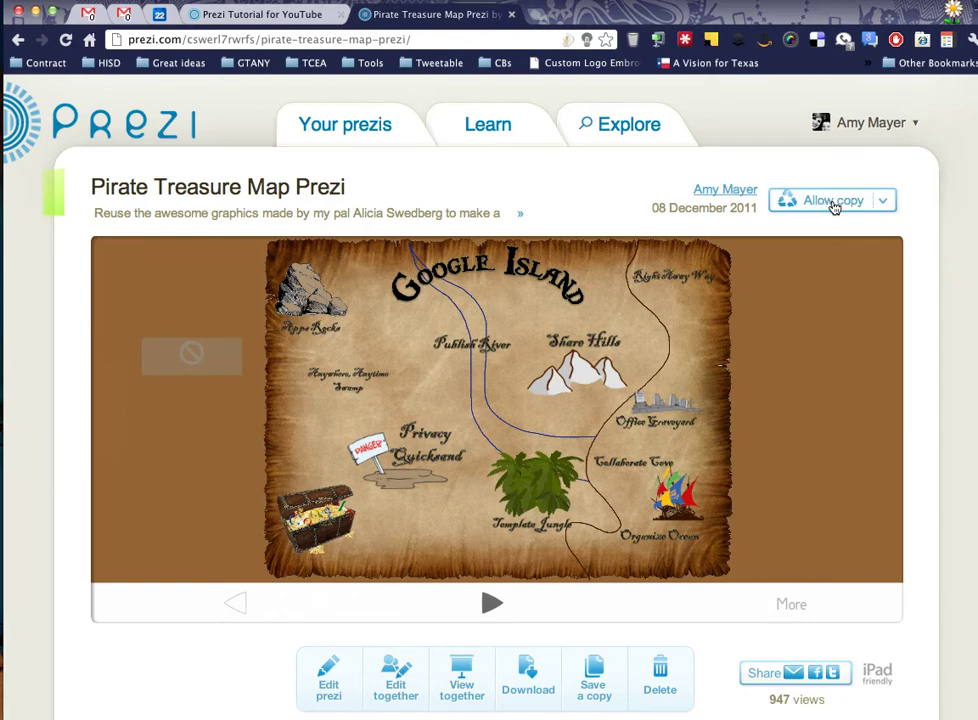
Browse the Pirate Treasure Map Prezi preview from Share Hills to Google Island.
left_click(576, 408)
left_click(576, 408)
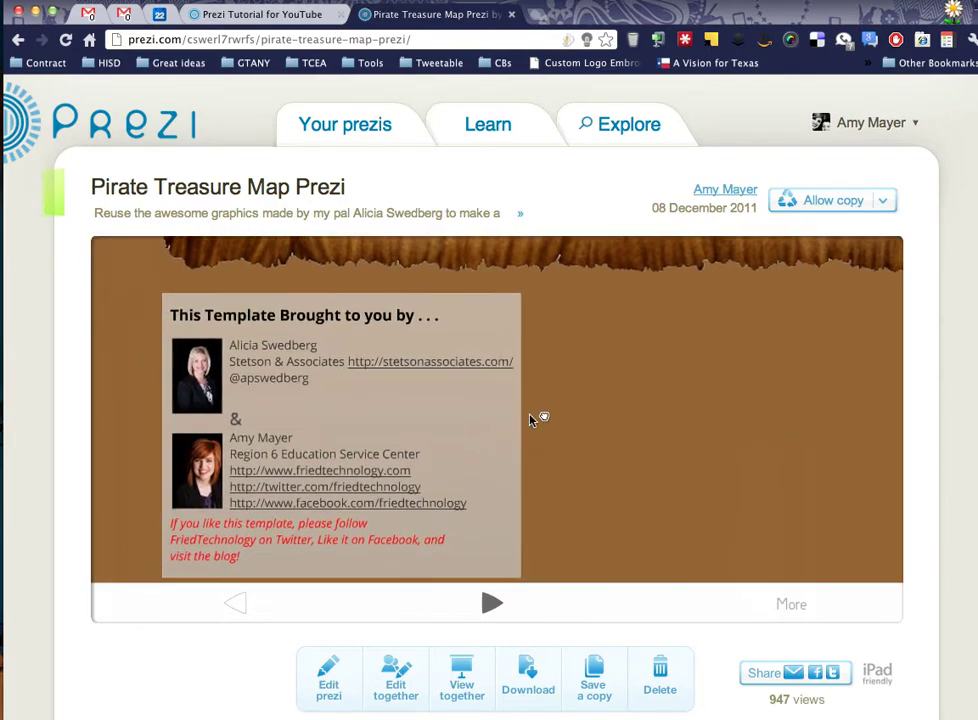
left_click_drag(533, 417, 409, 521)
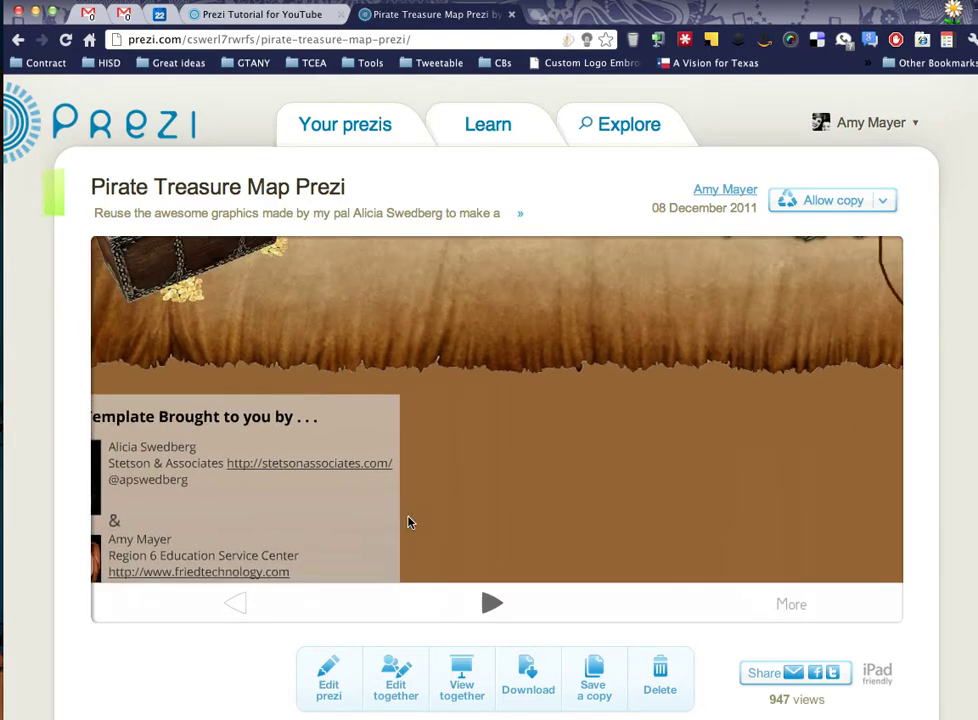
scroll(500, 344, "up", 2)
scroll(500, 344, "down", 4)
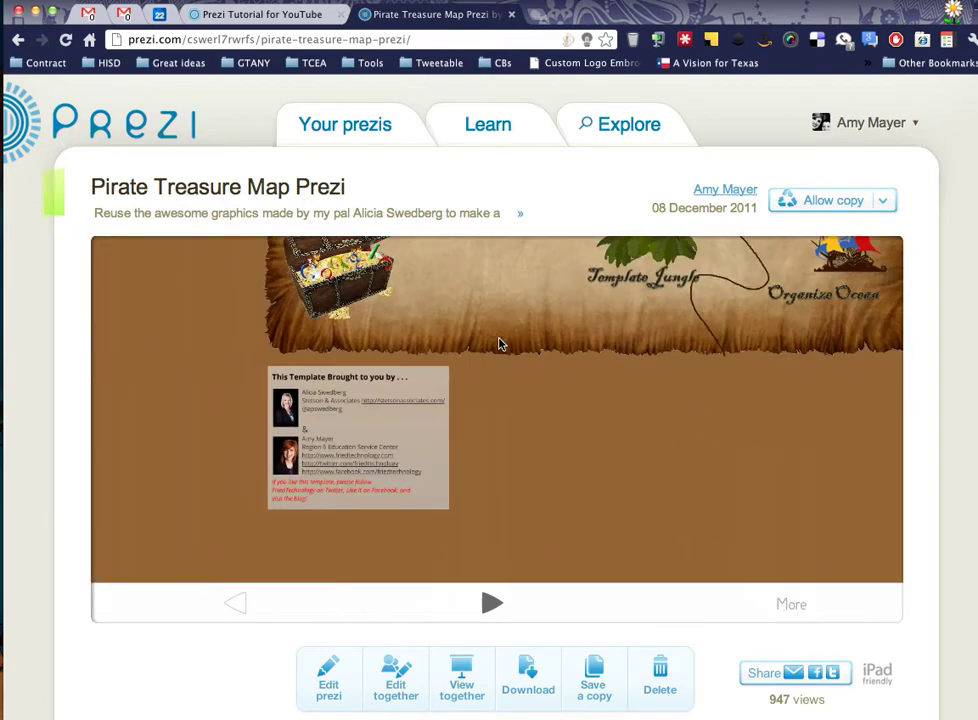
scroll(471, 484, "down", 5)
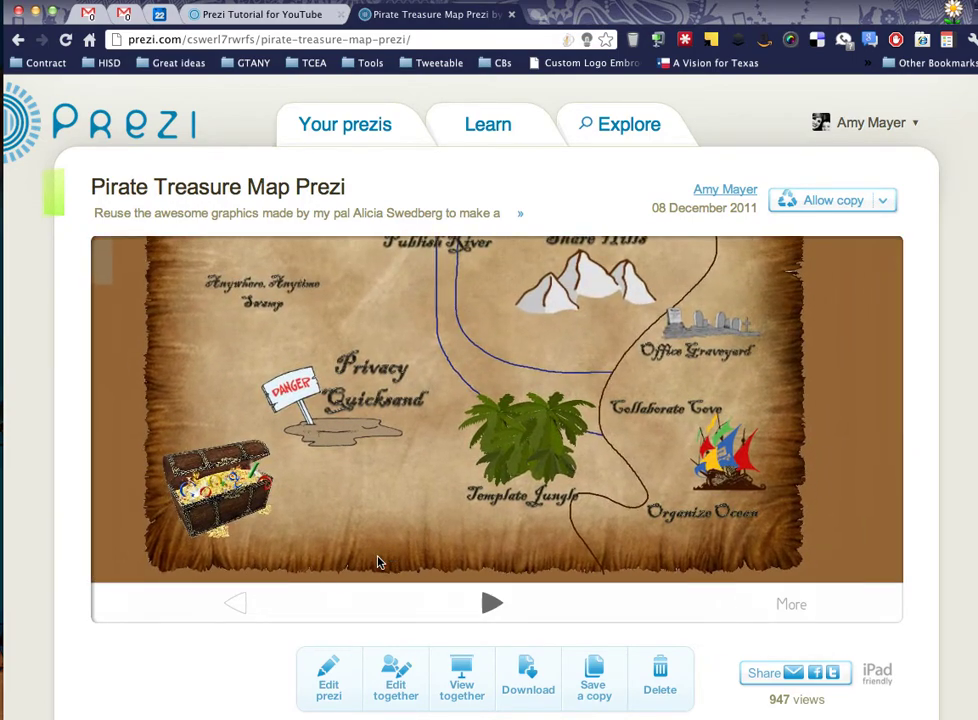
left_click_drag(509, 371, 520, 495)
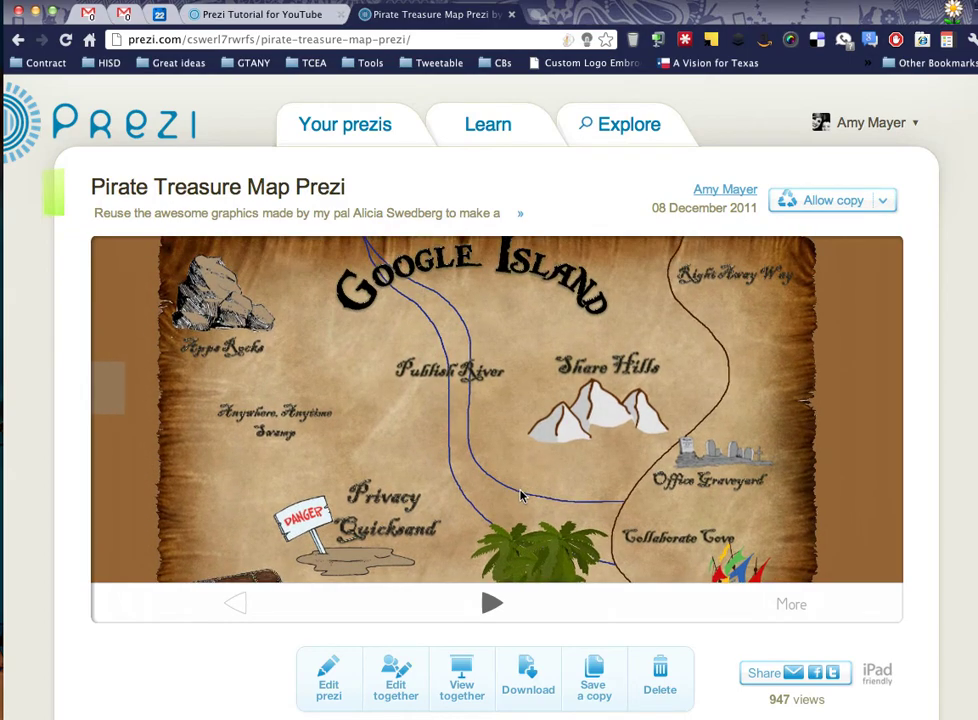
scroll(430, 476, "up", 2)
scroll(431, 477, "down", 4)
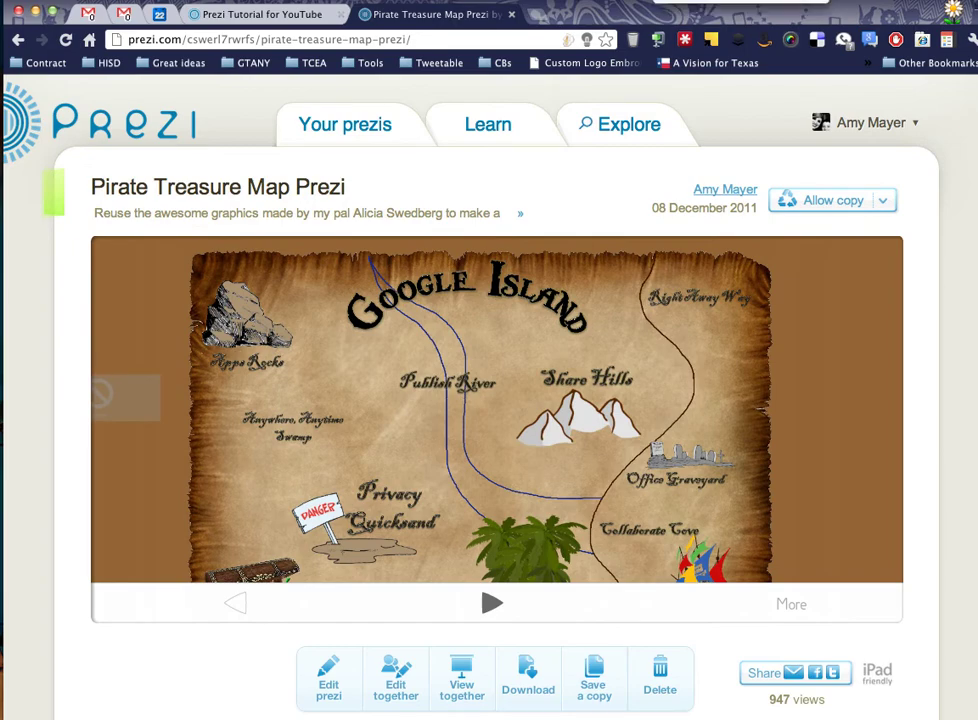
Switch back to the Templates tab and scroll to its top.
key("ctrl+shift+Tab")
scroll(330, 343, "up", 3)
scroll(330, 343, "up", 10)
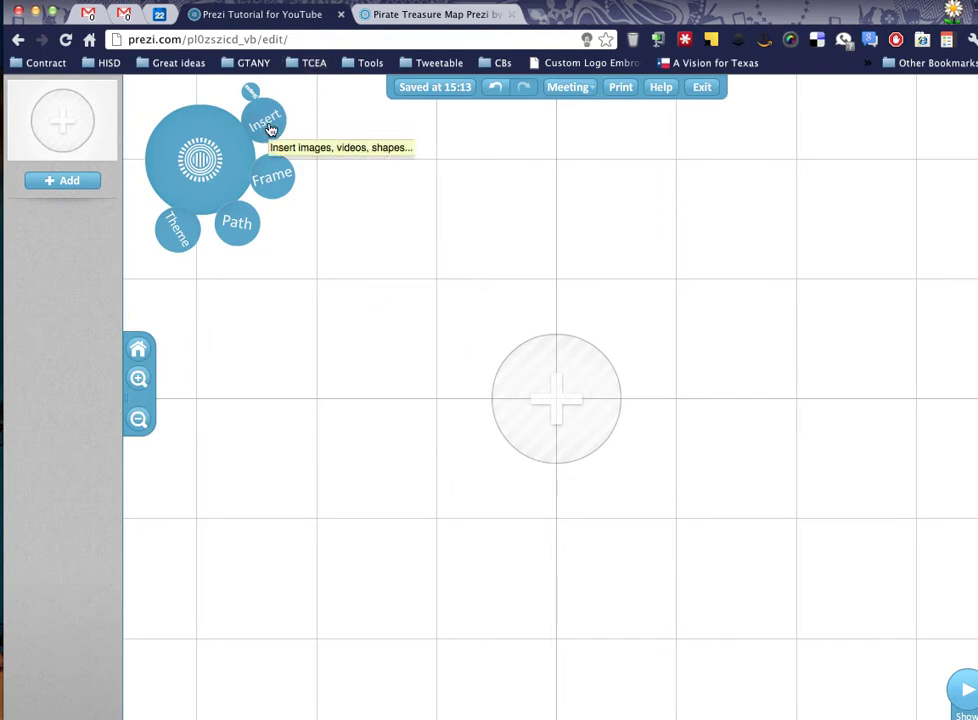
Insert an image from file, uploading 120681390.jpg from the Desktop.
left_click(265, 124)
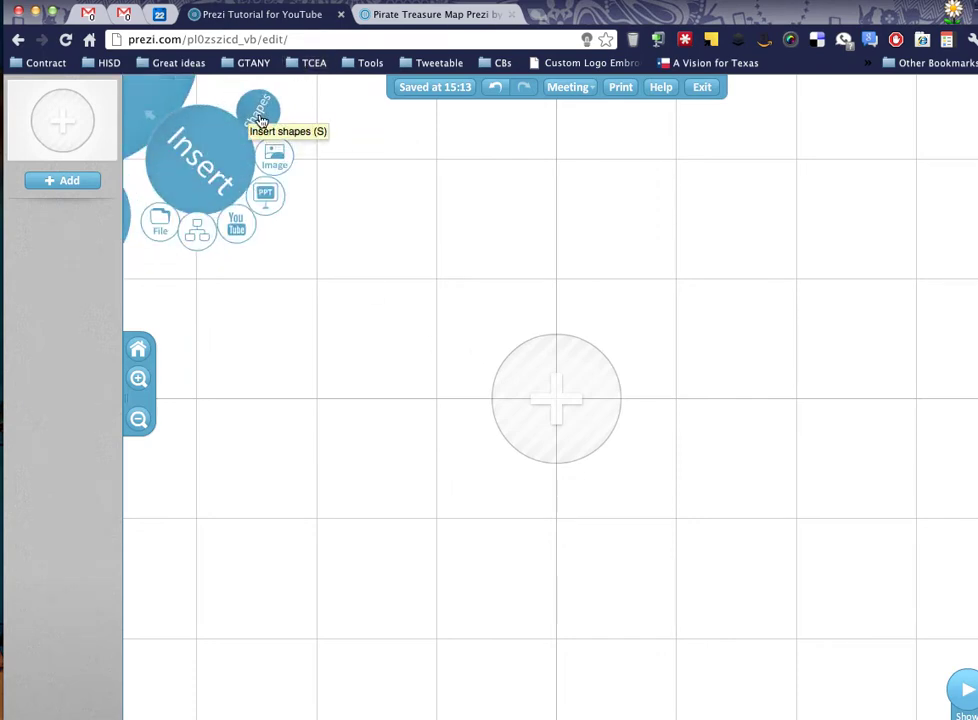
left_click(194, 201)
left_click(266, 123)
left_click(272, 155)
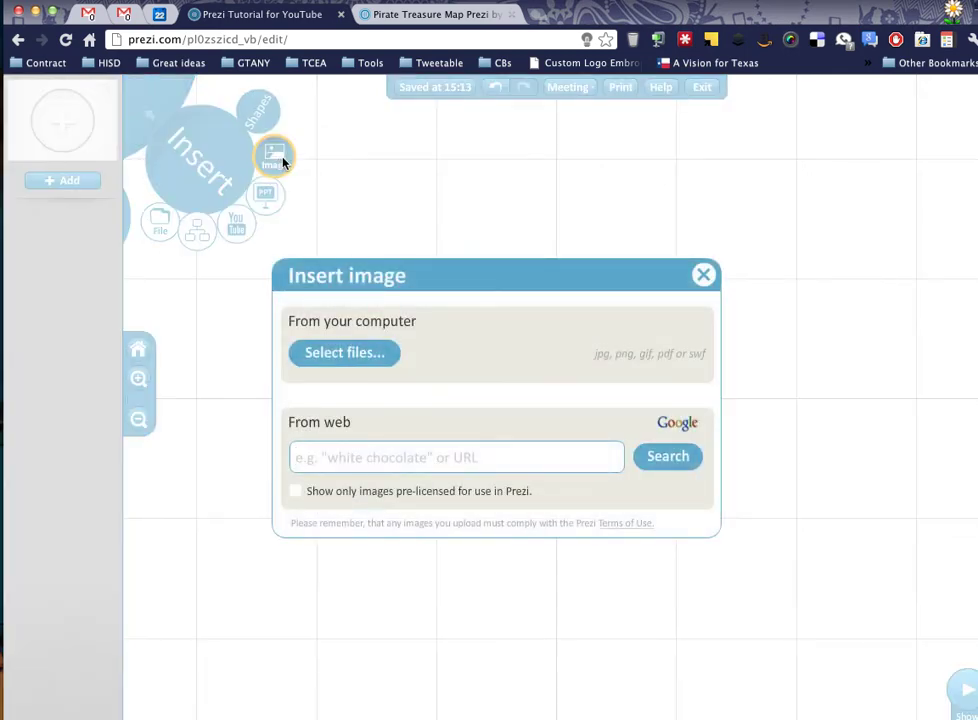
left_click(368, 360)
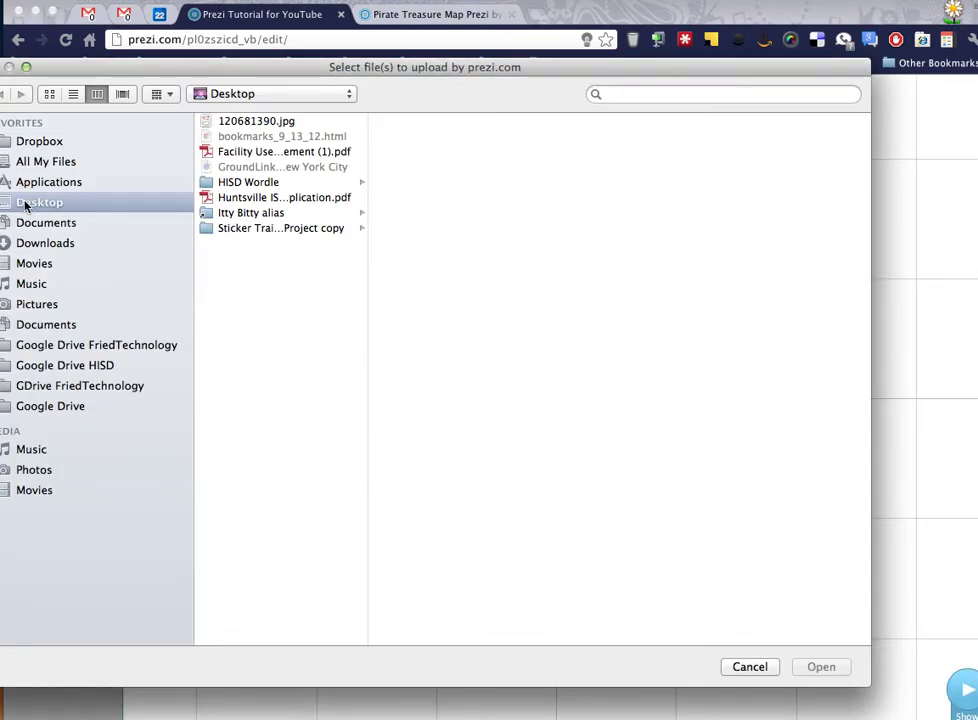
left_click(255, 123)
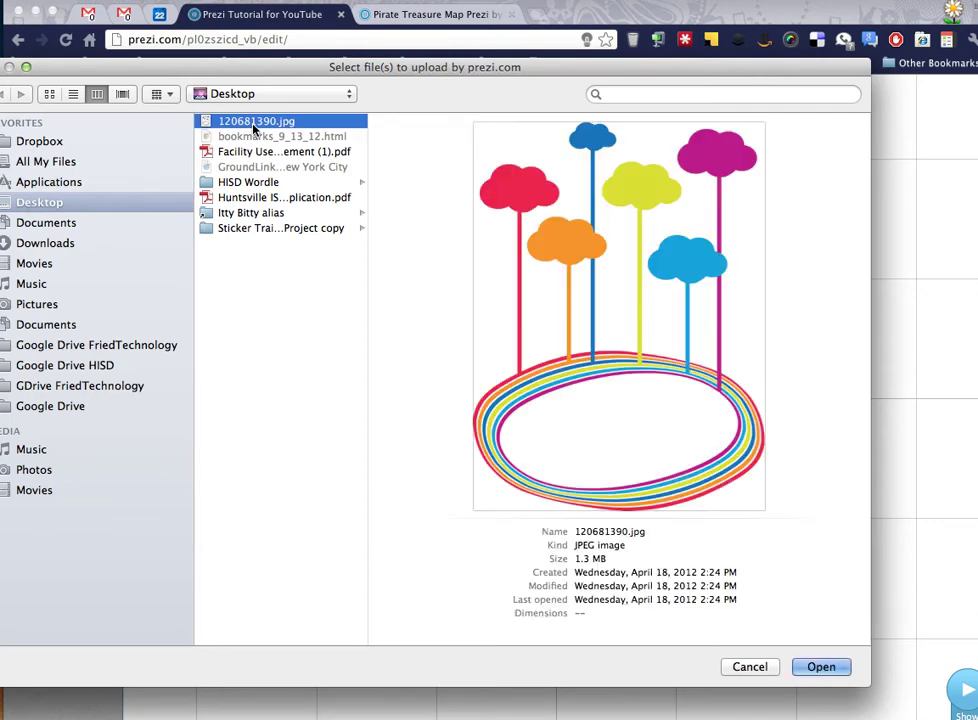
left_click(822, 667)
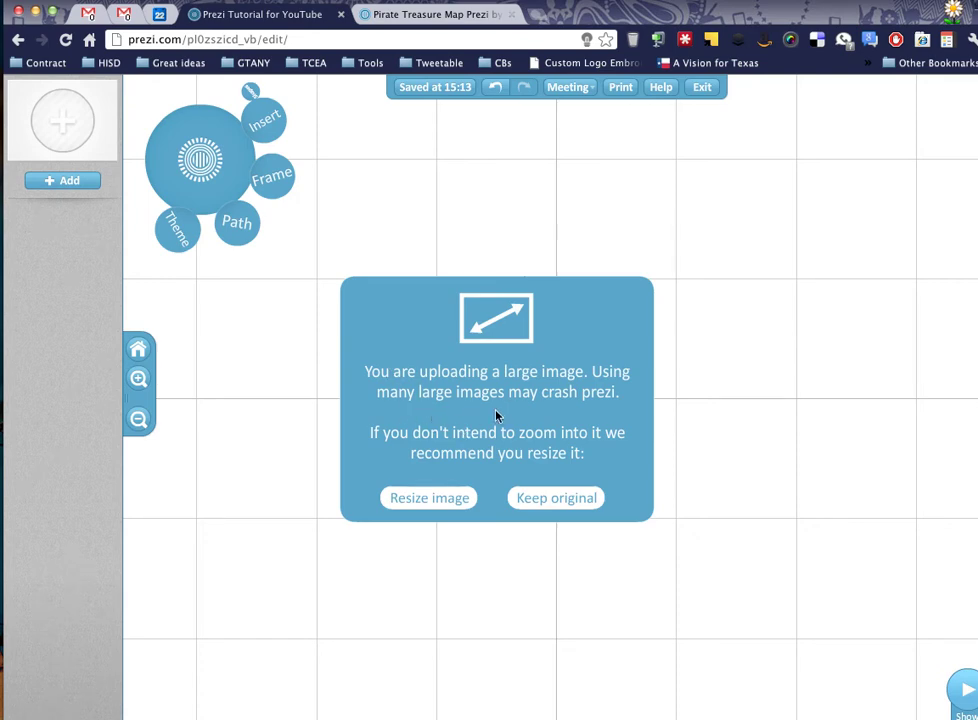
Keep the large image at original size, then drag it right and down on the canvas.
left_click(429, 498)
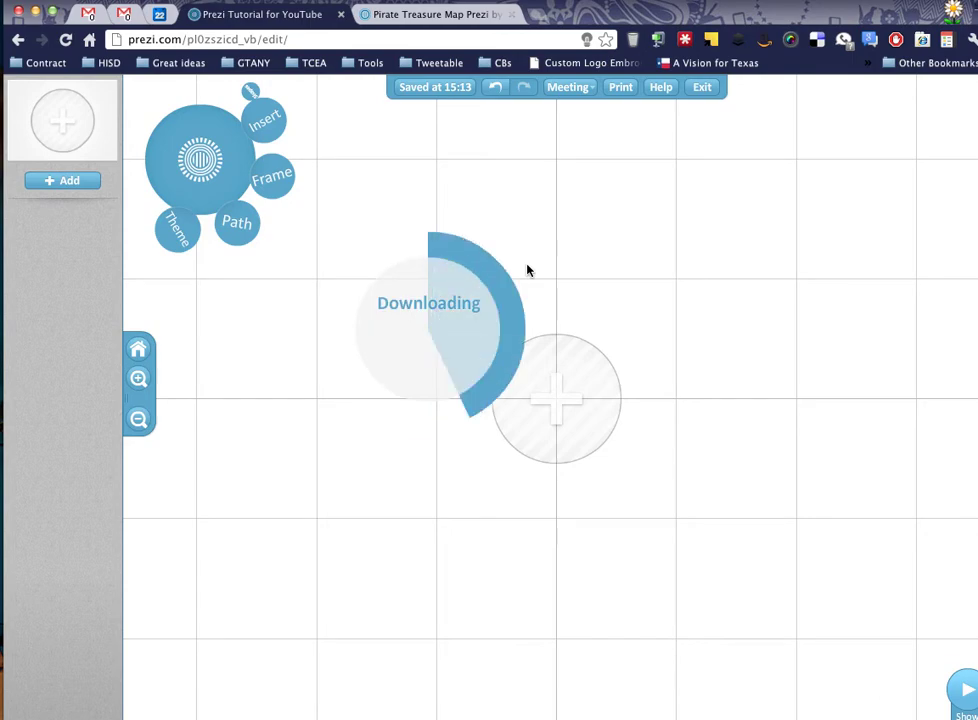
scroll(443, 338, "up", 4)
scroll(441, 337, "down", 3)
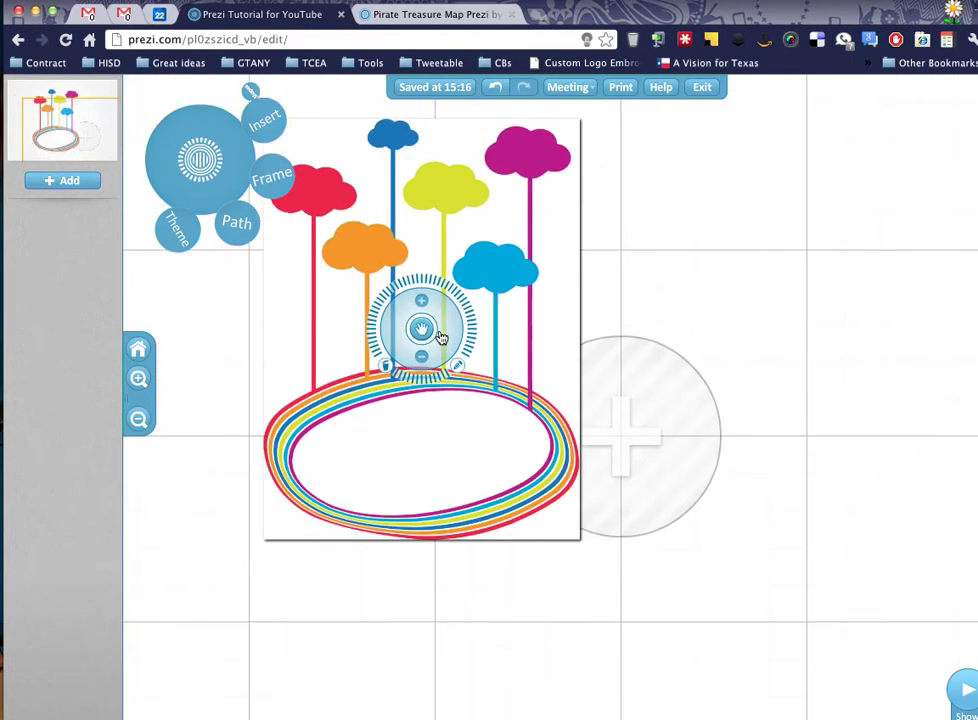
scroll(441, 337, "up", 4)
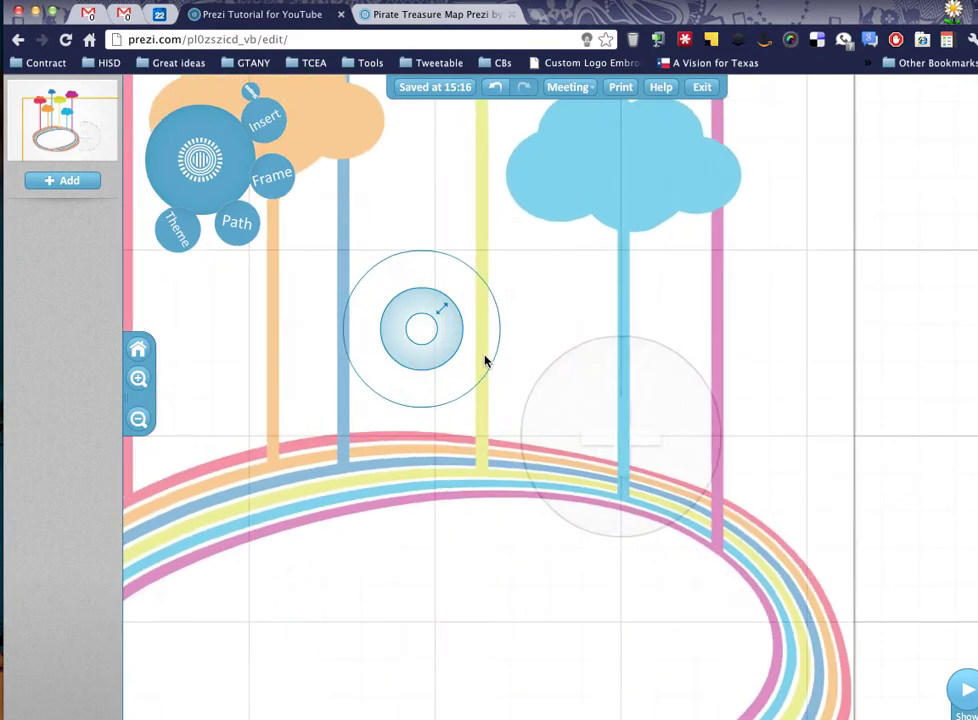
left_click_drag(422, 329, 573, 565)
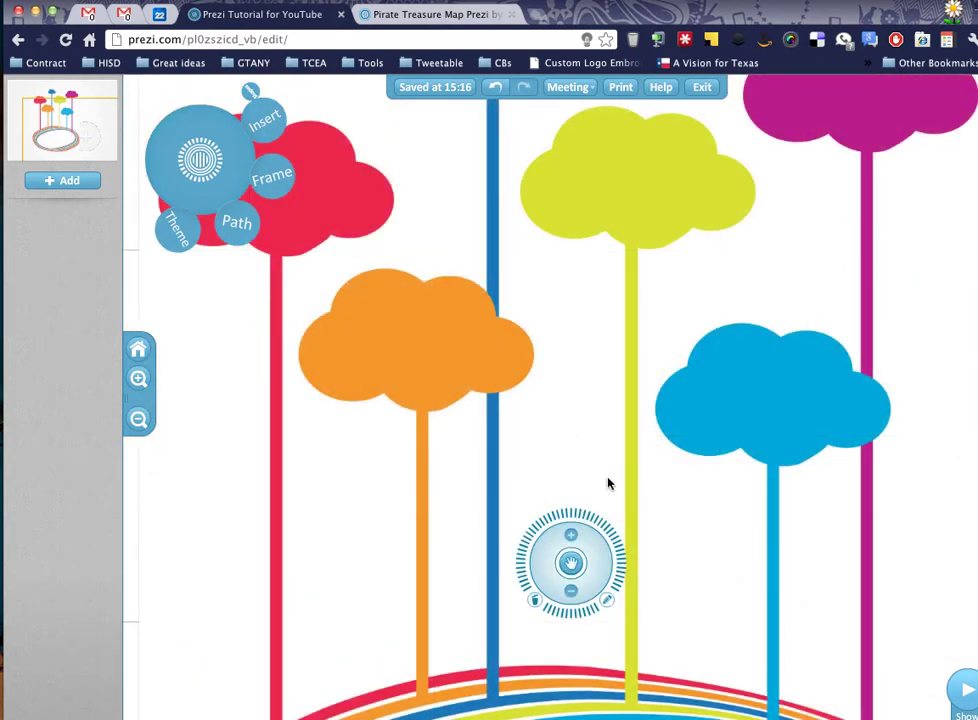
left_click_drag(607, 484, 478, 5)
Centre the rainbow-clouds image, draw a frame around it and enlarge it.
scroll(208, 413, "up", 2)
scroll(208, 413, "down", 3)
left_click_drag(480, 585, 743, 612)
scroll(743, 612, "down", 2)
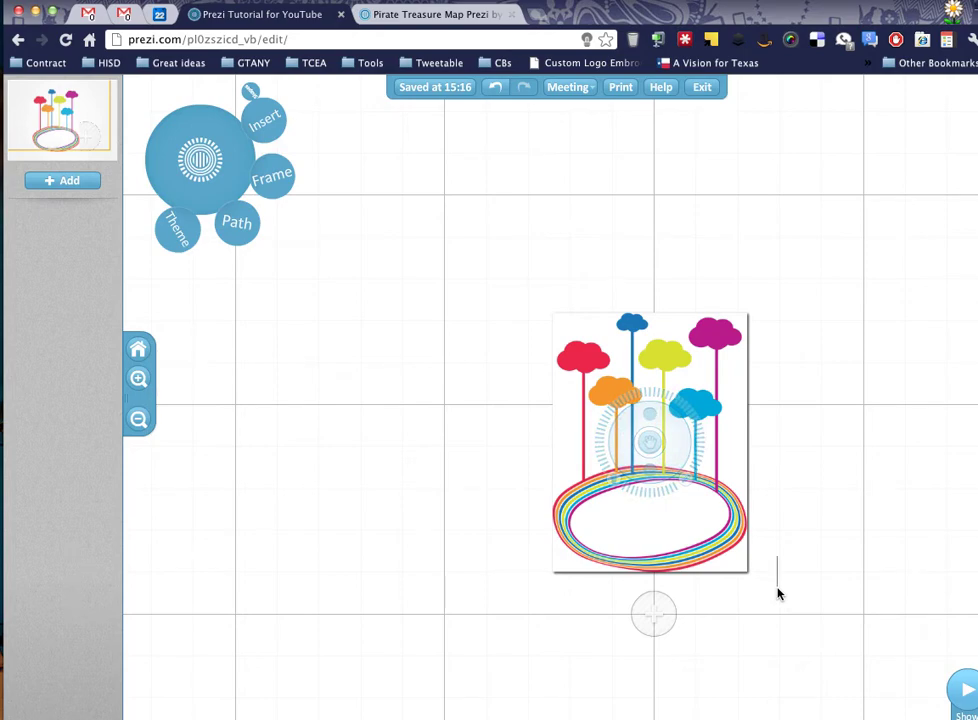
left_click_drag(779, 594, 400, 283)
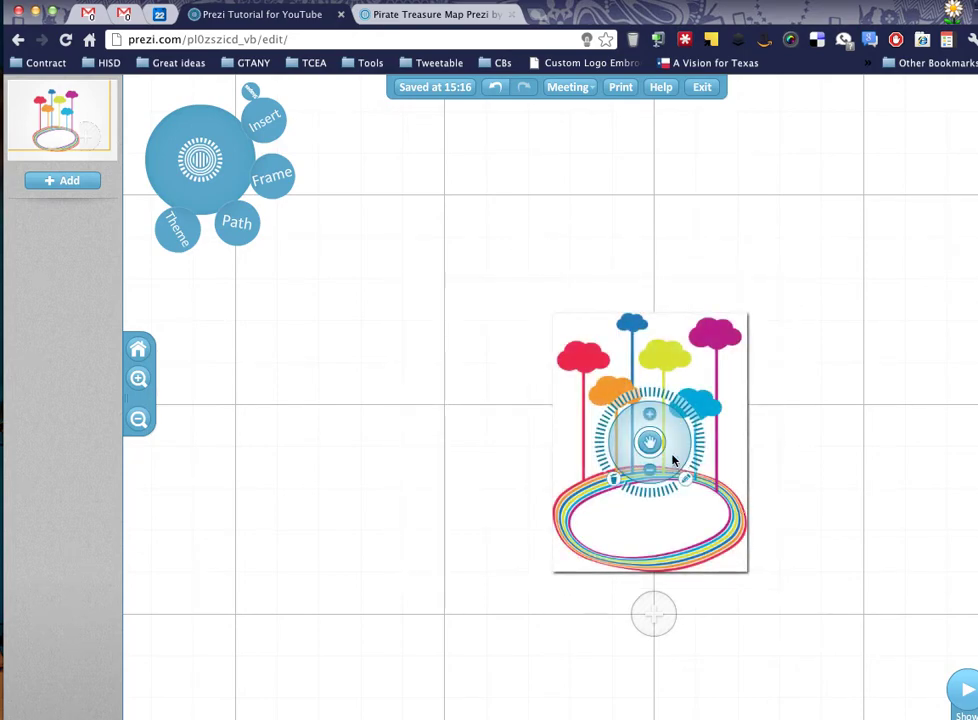
left_click_drag(667, 456, 688, 468)
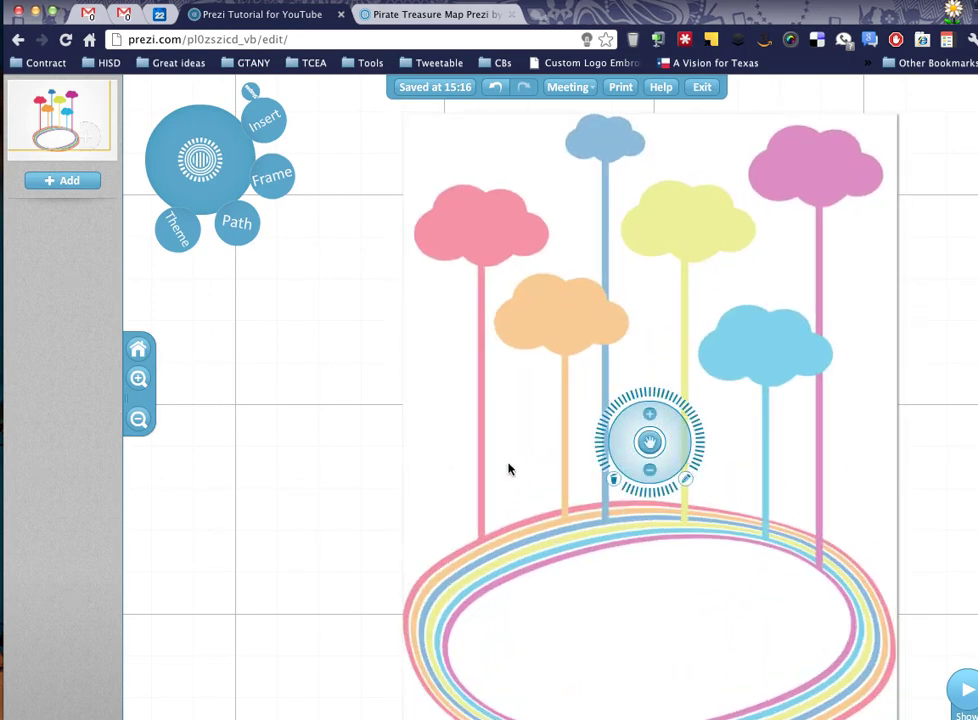
left_click(332, 430)
Zoom across the canvas, then select the rainbow-clouds image and shift it left.
scroll(332, 430, "up", 2)
scroll(332, 430, "down", 4)
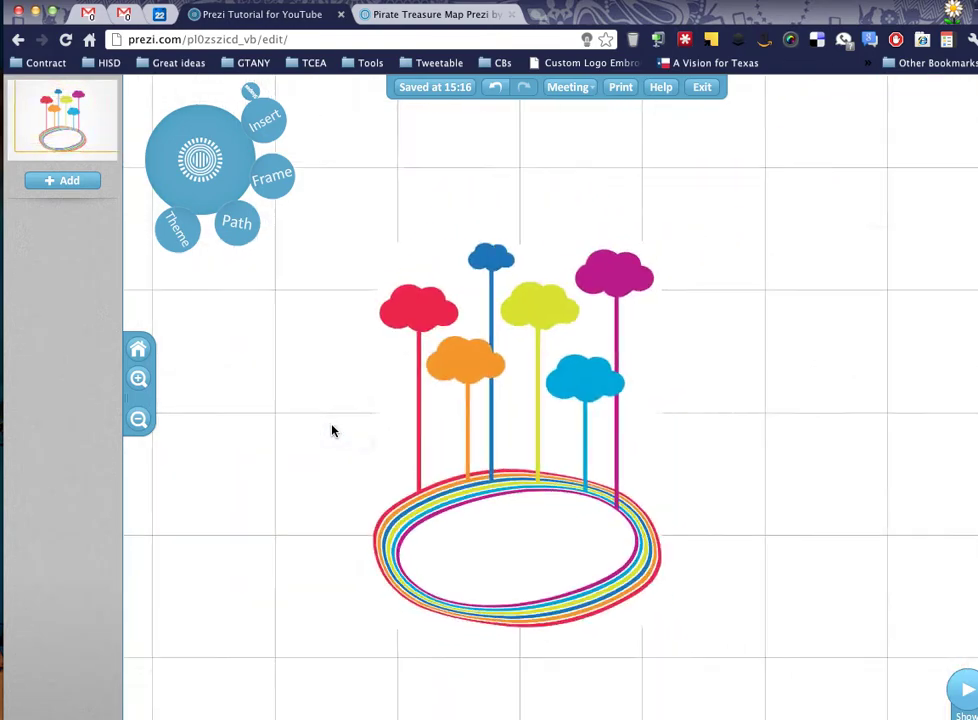
scroll(332, 430, "up", 3)
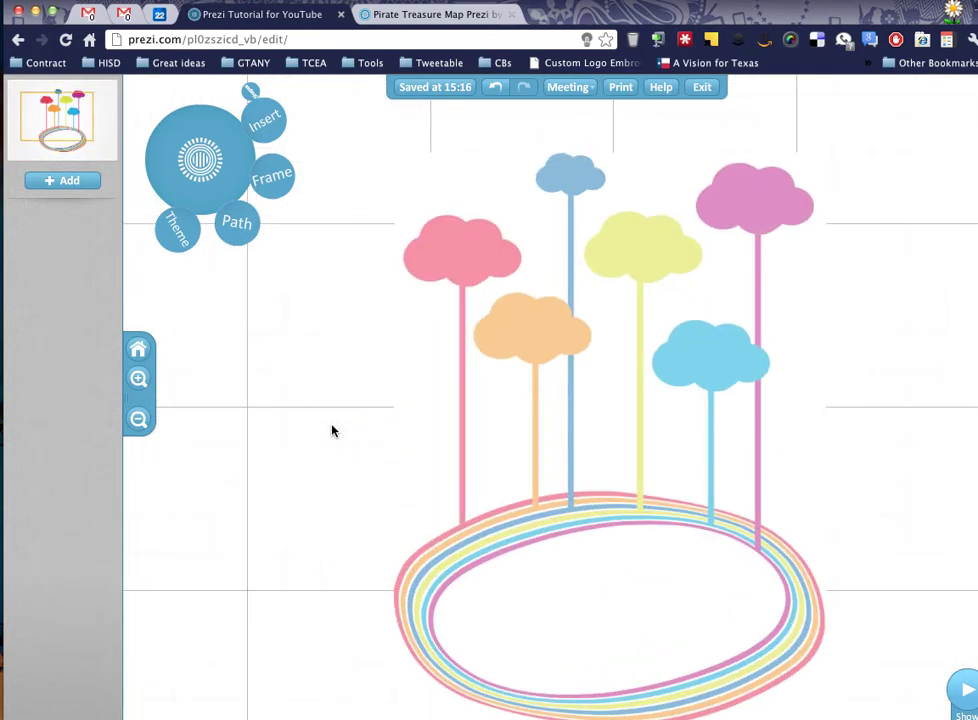
scroll(332, 430, "up", 4)
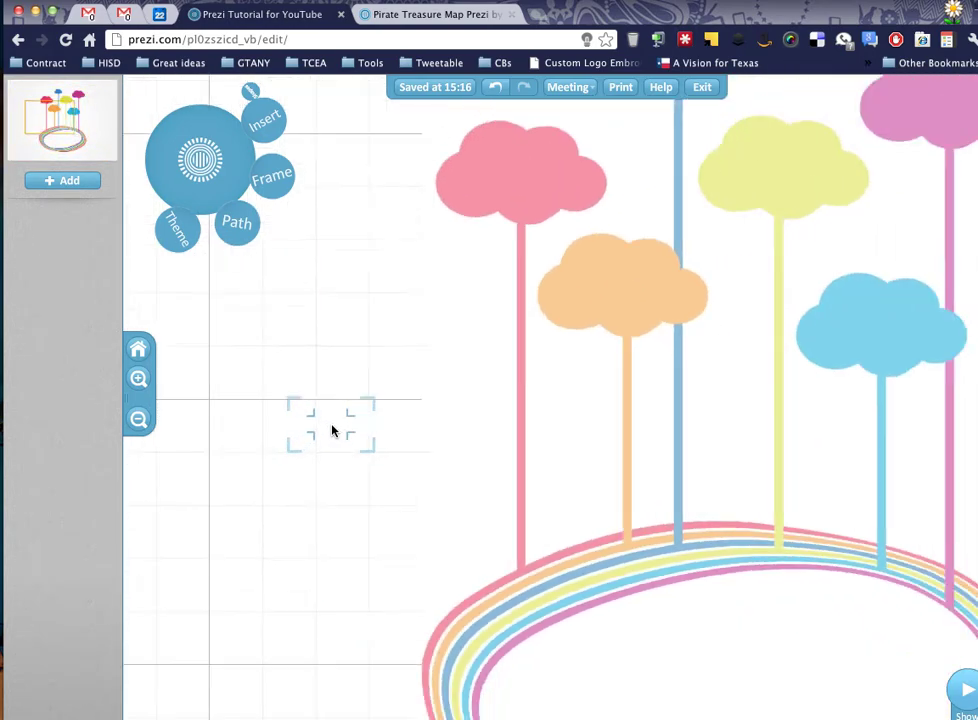
scroll(332, 430, "down", 1)
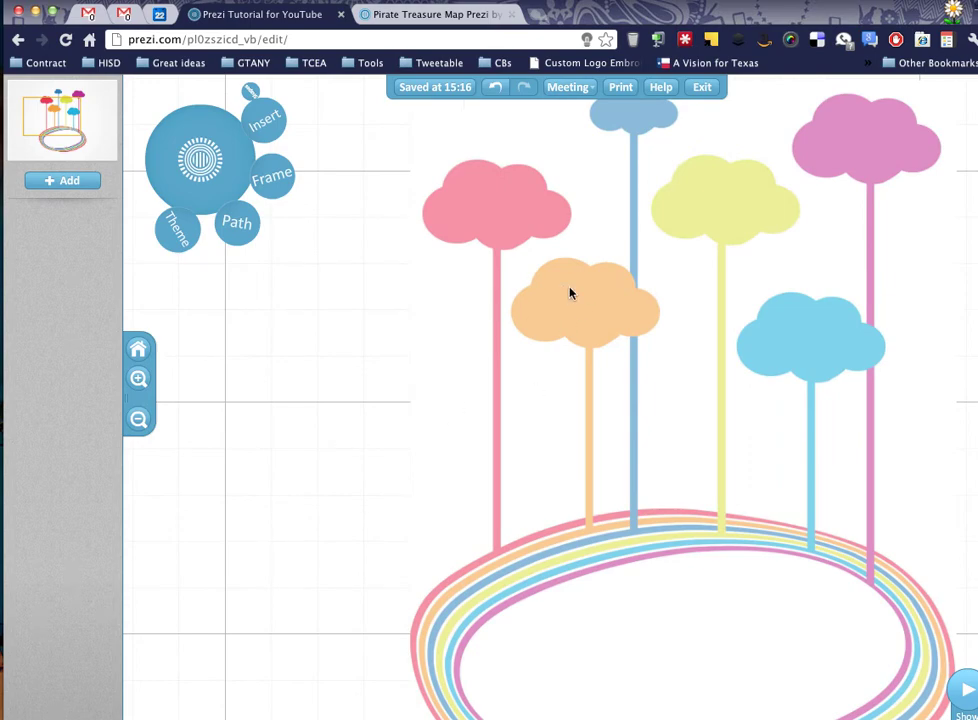
scroll(524, 323, "down", 5)
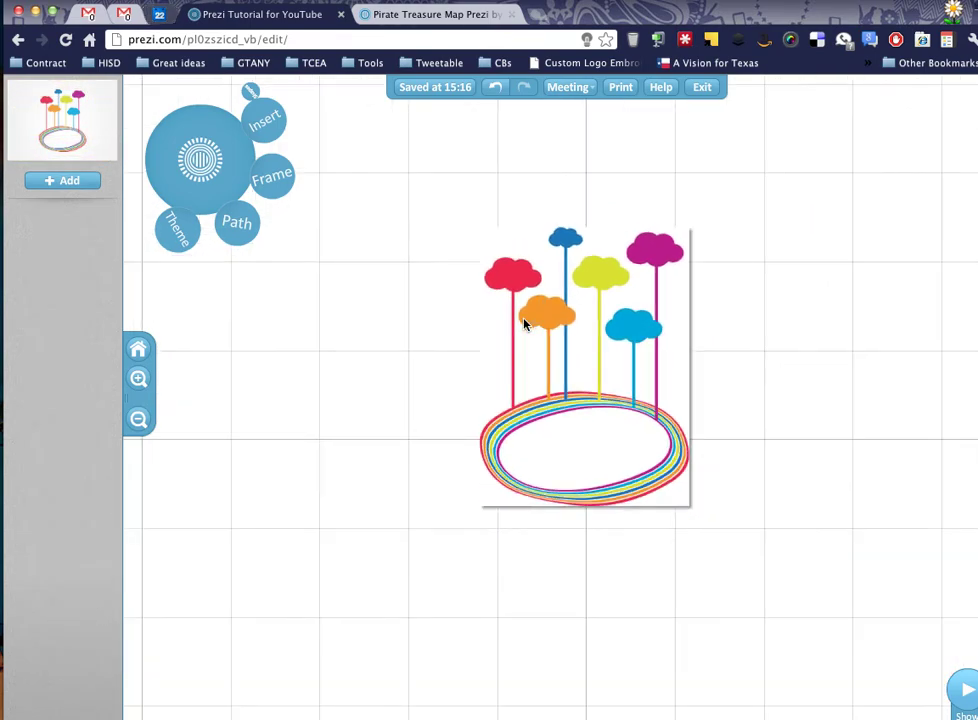
scroll(524, 323, "up", 3)
scroll(524, 323, "down", 1)
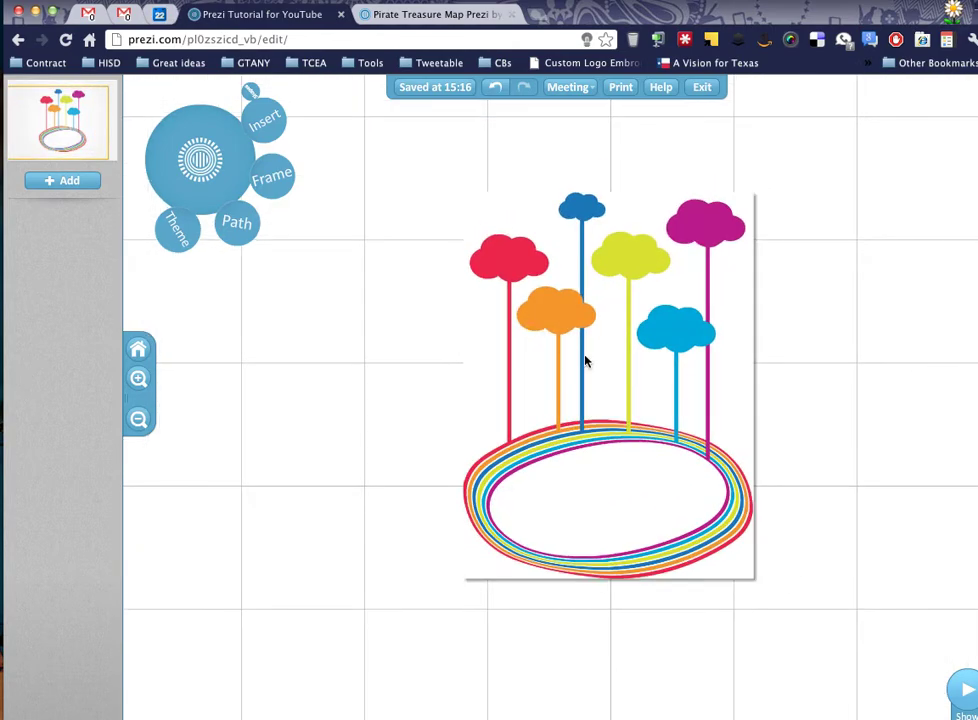
left_click(600, 401)
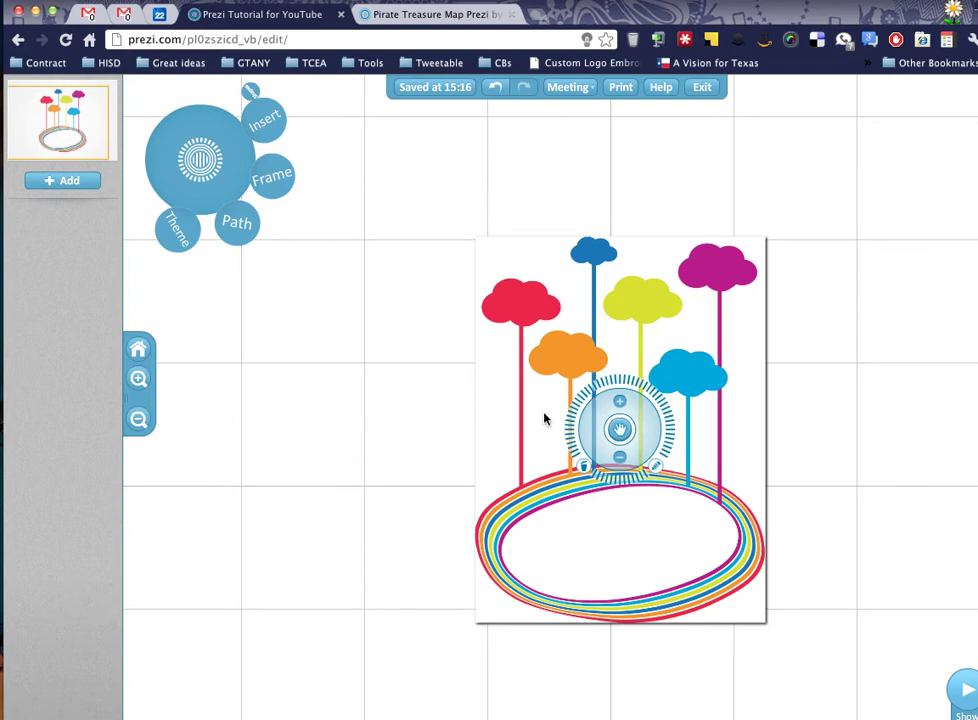
left_click_drag(620, 430, 531, 420)
scroll(628, 455, "up", 5)
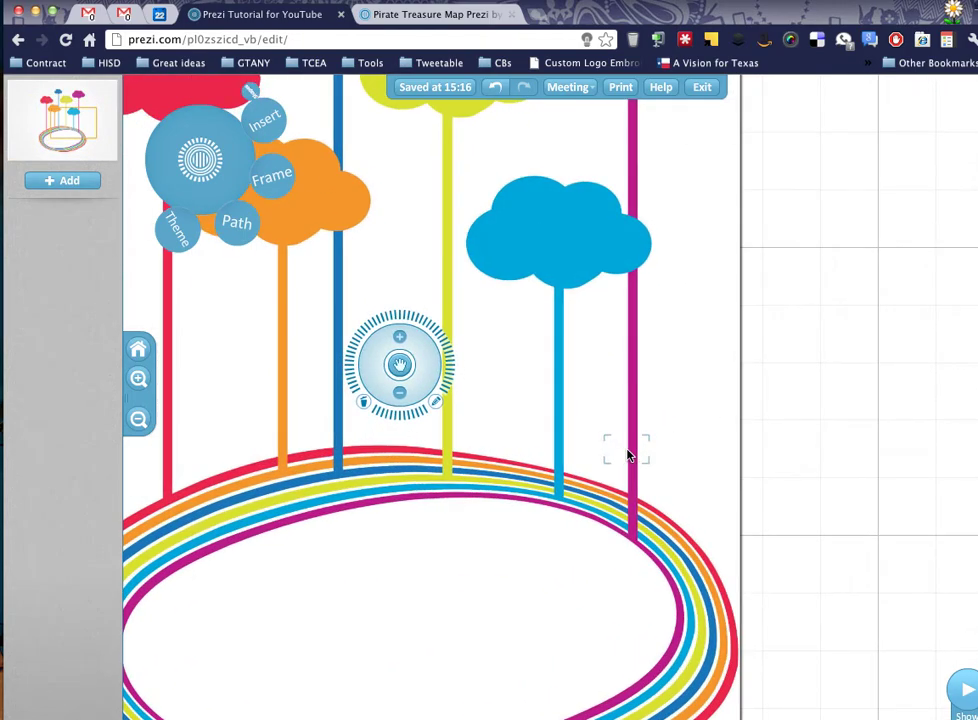
scroll(628, 455, "up", 3)
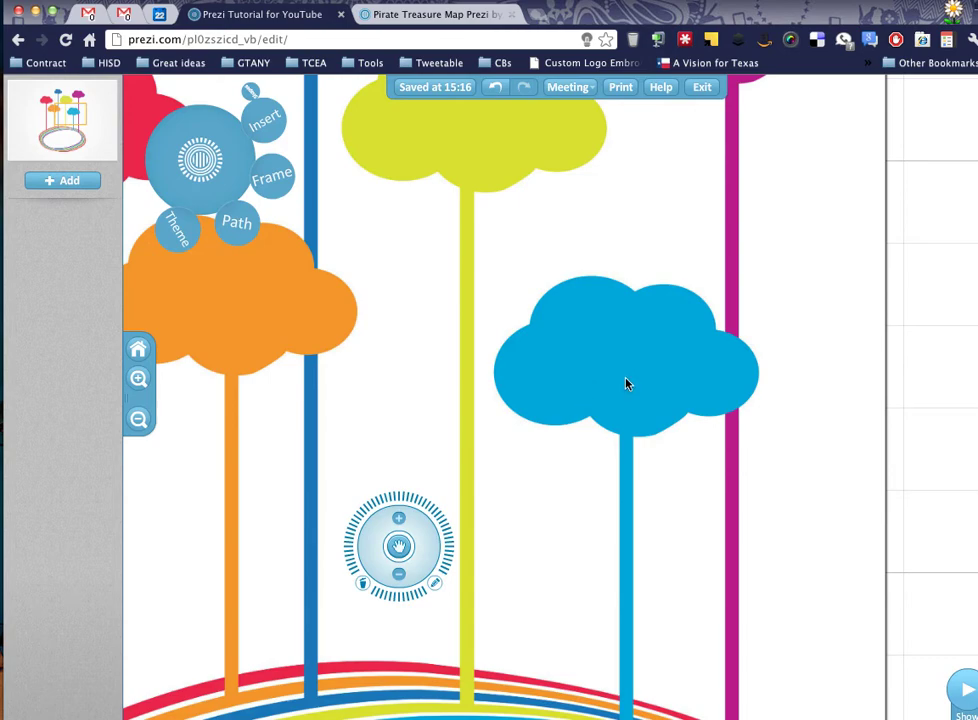
scroll(613, 391, "down", 5)
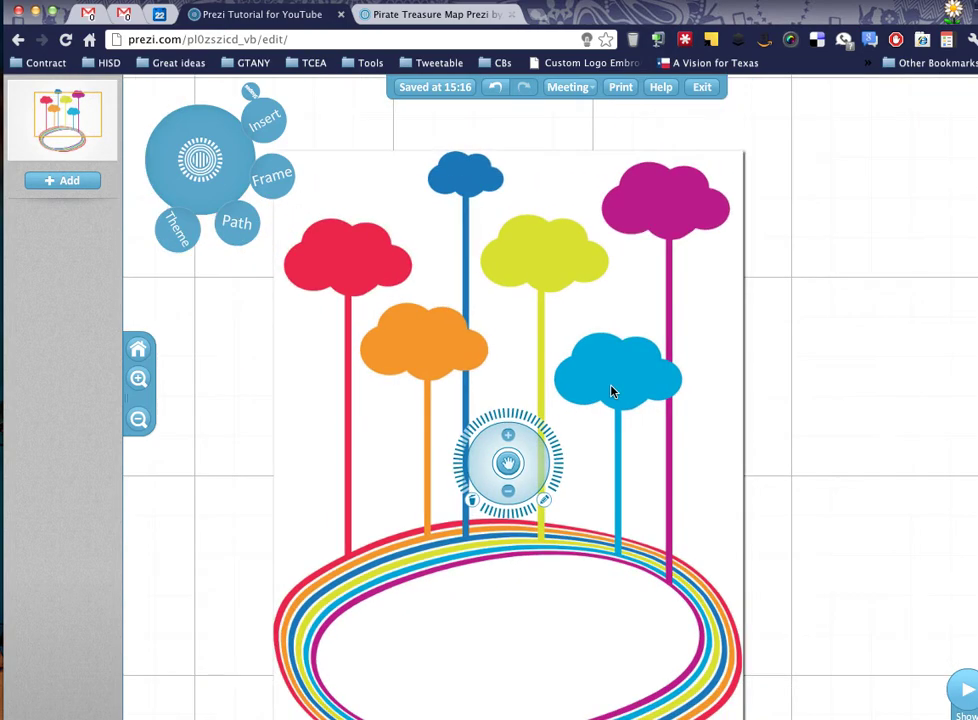
Create a new text box beside the picture reading 'Welcome!'.
left_click(772, 402)
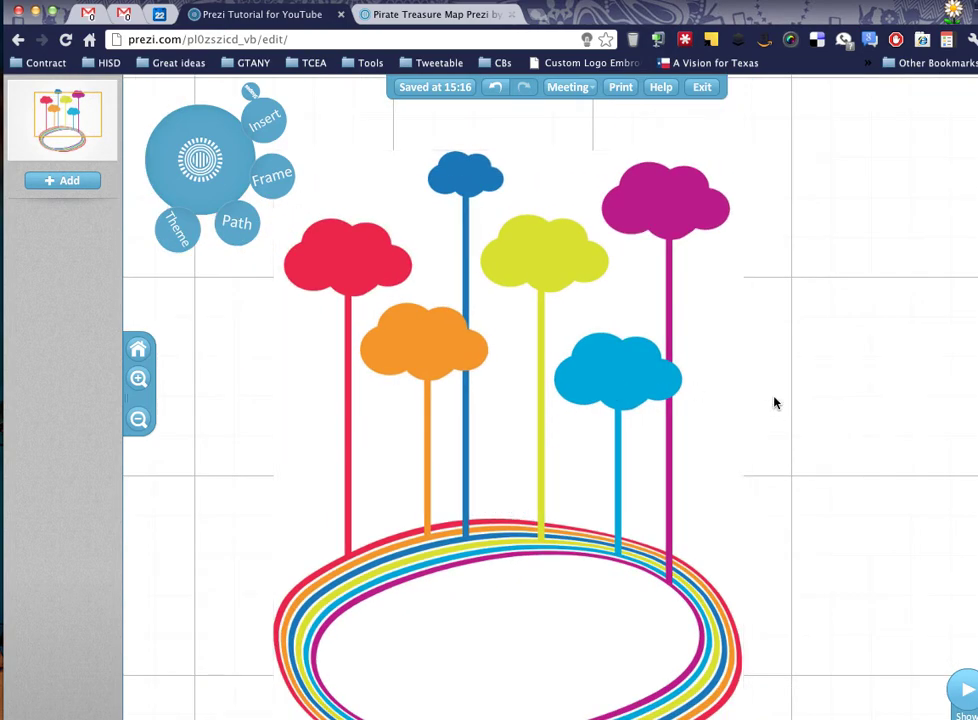
double_click(775, 402)
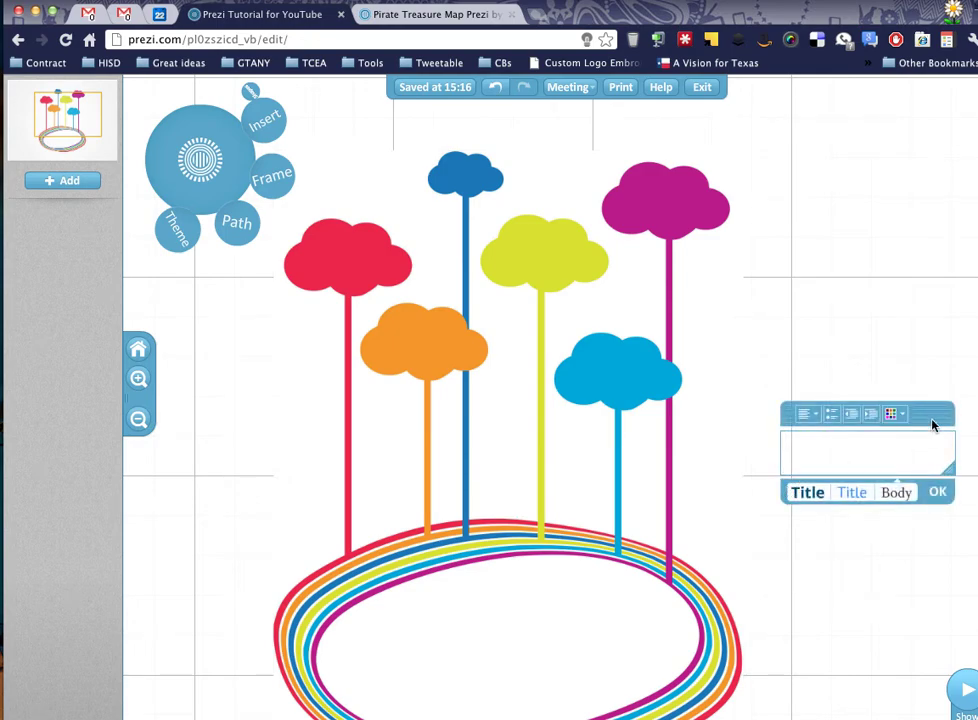
left_click_drag(938, 421, 922, 348)
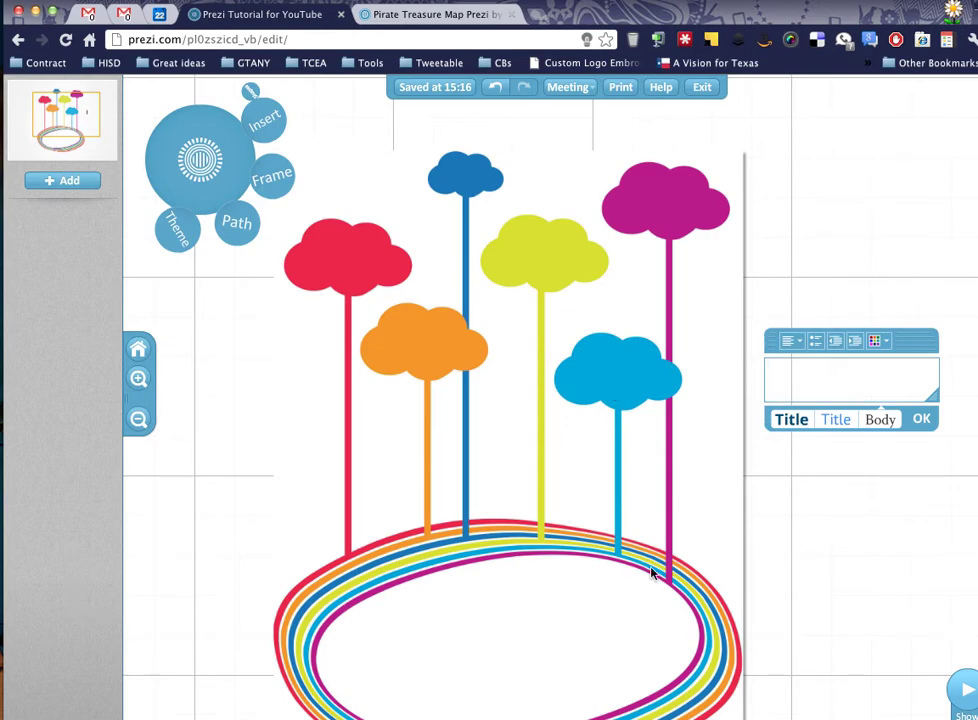
type("Welcome!")
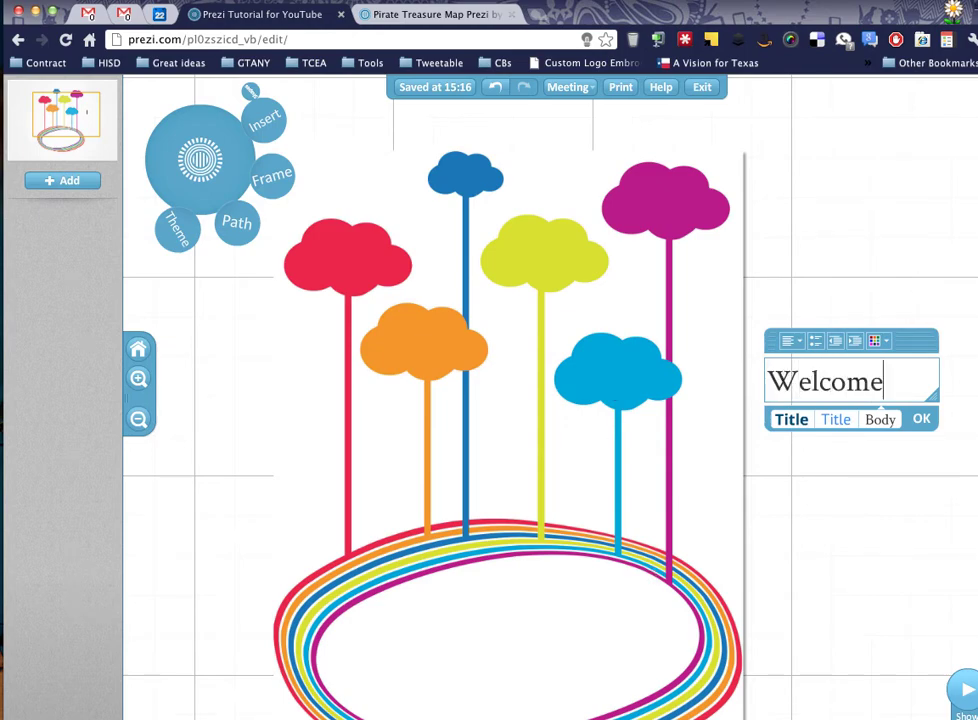
left_click(928, 418)
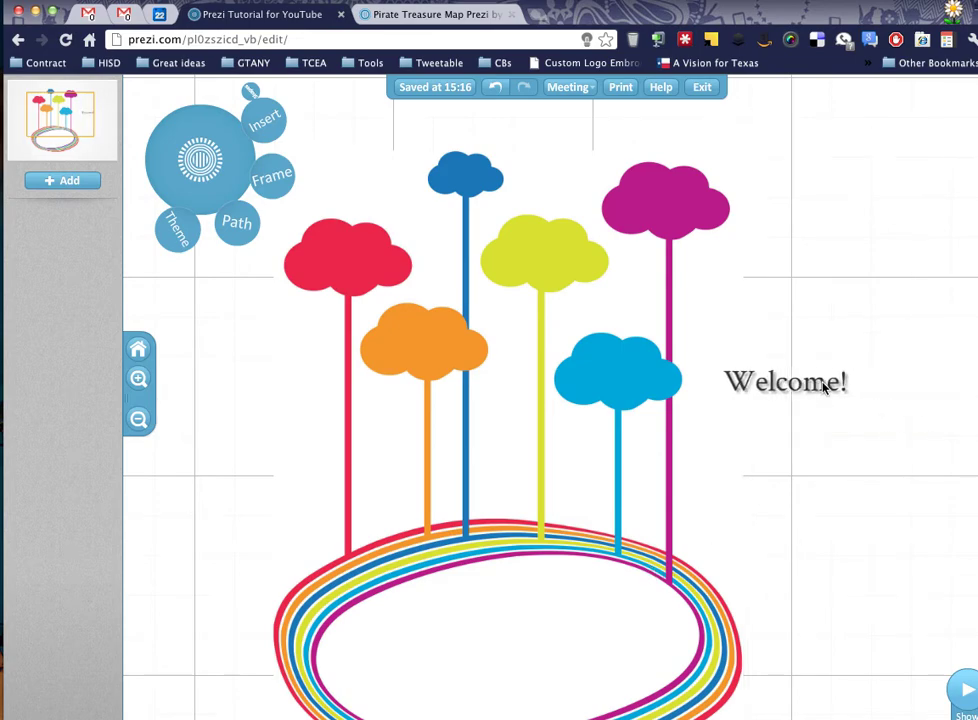
Move 'Welcome!' onto the light-blue cloud and shrink it to fit inside.
left_click_drag(799, 389, 615, 385)
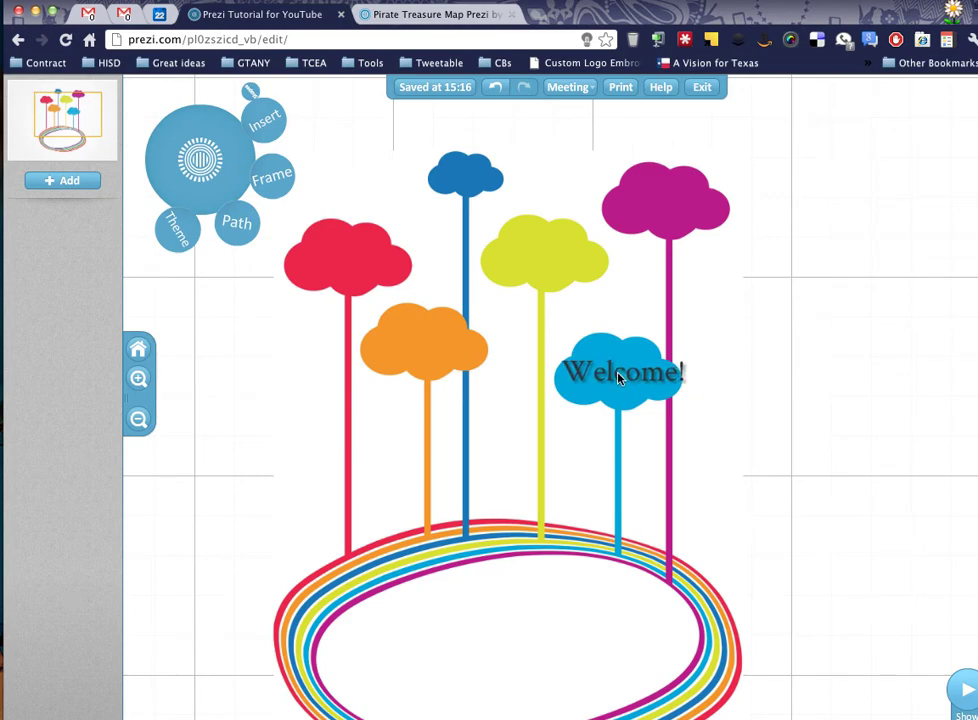
left_click(618, 377)
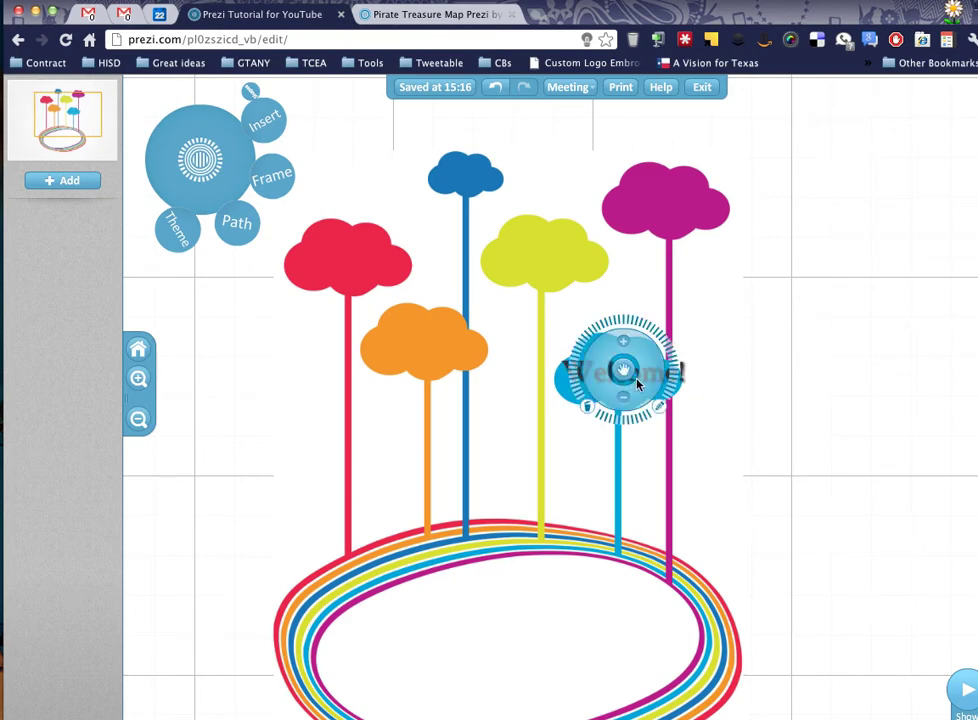
left_click_drag(645, 392, 641, 389)
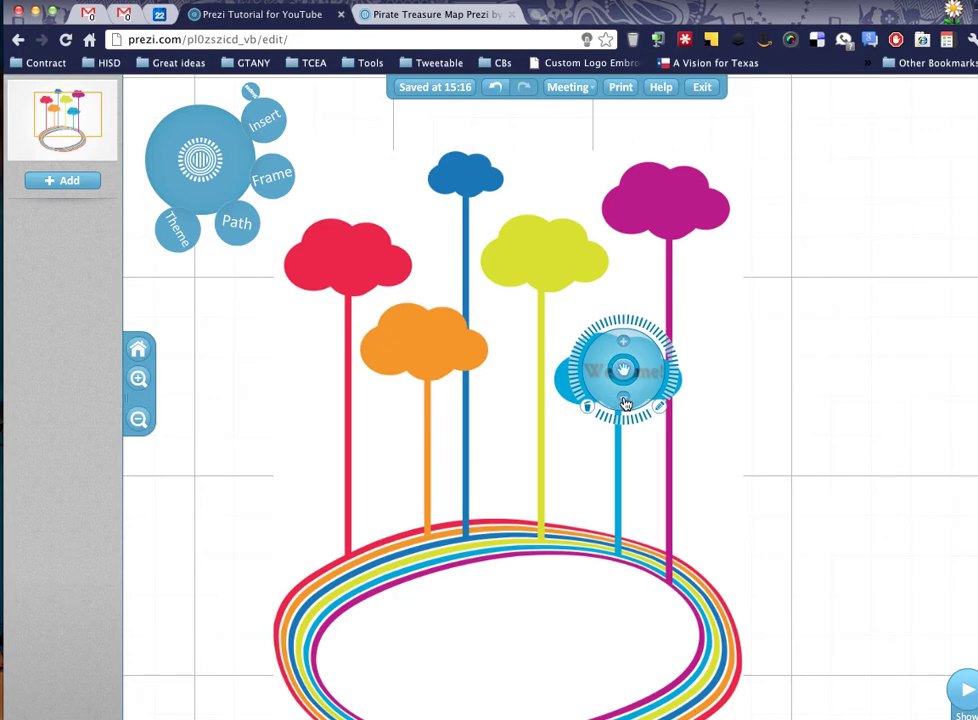
left_click(623, 403)
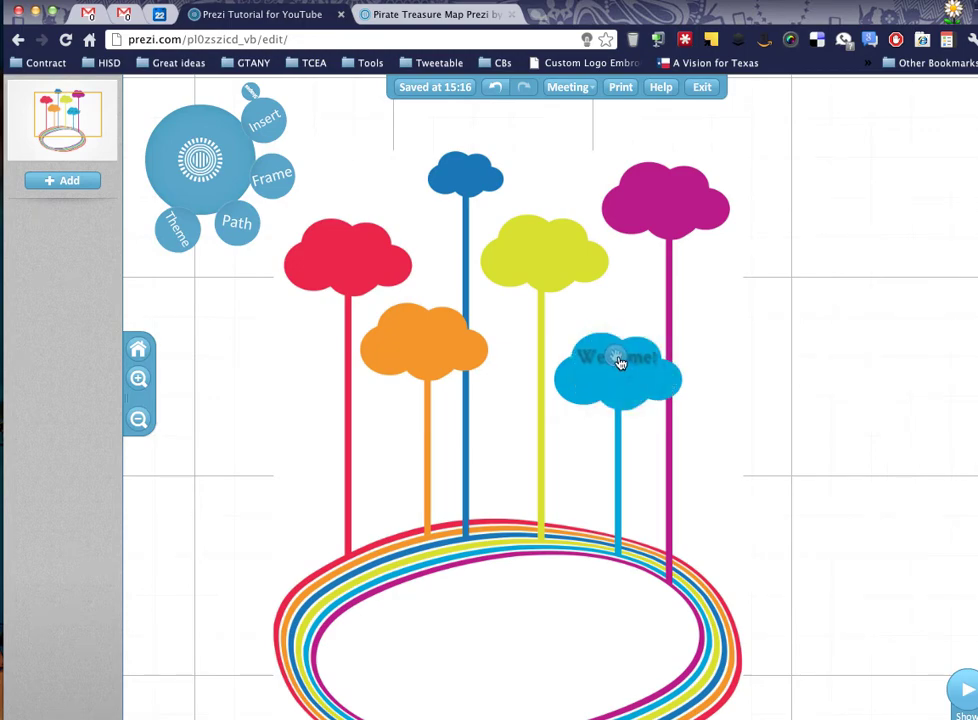
left_click(618, 358)
left_click(618, 358)
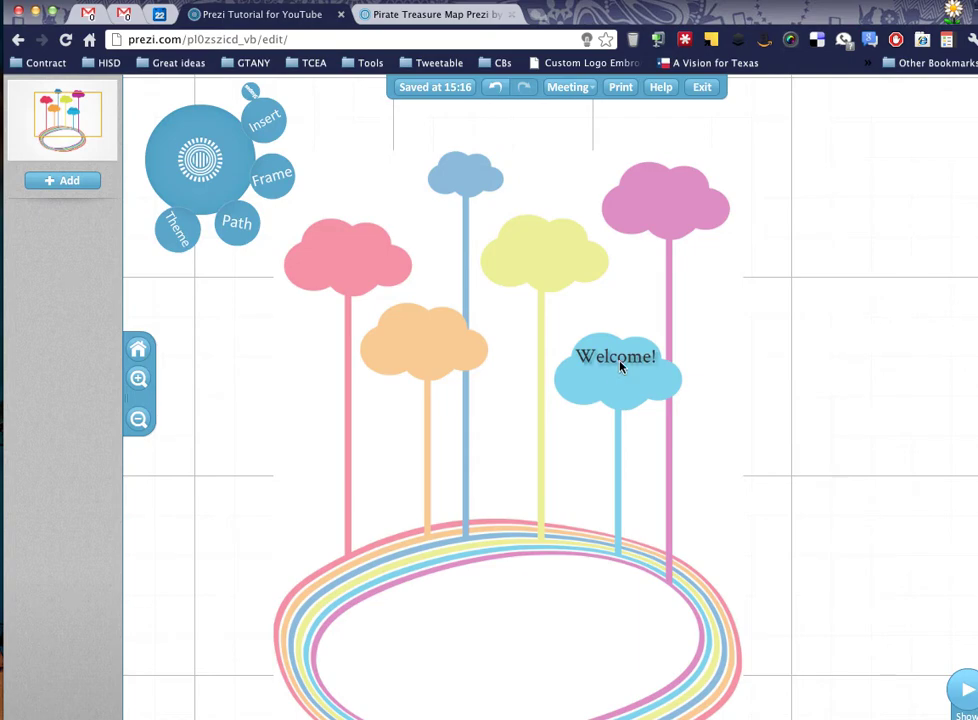
Add a text item with the presenter's name and move it into the Welcome cloud.
scroll(736, 373, "up", 5)
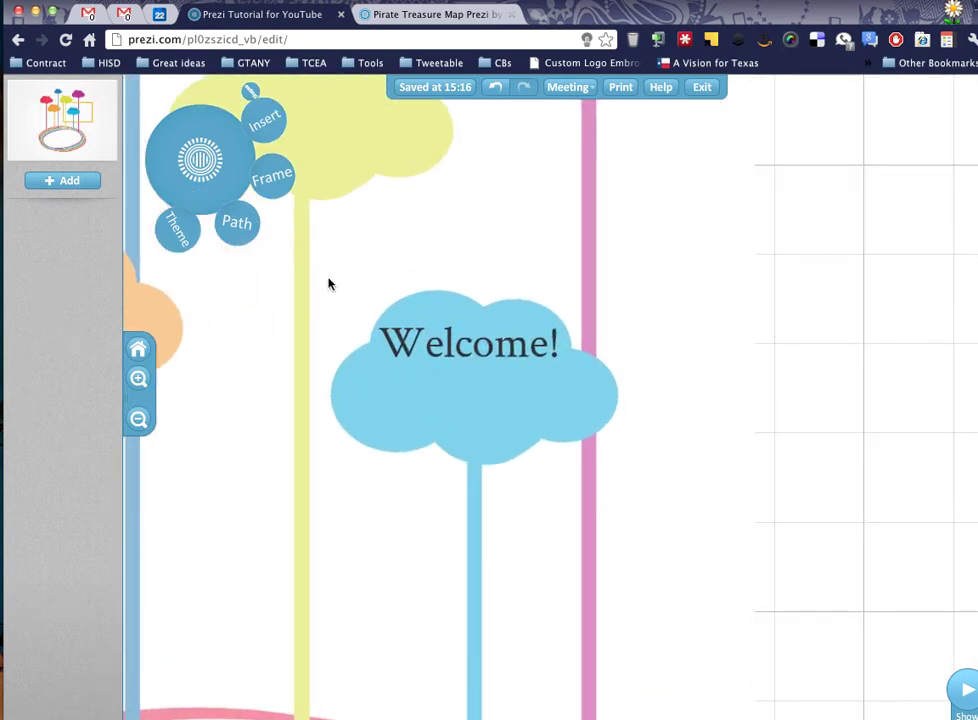
left_click(780, 395)
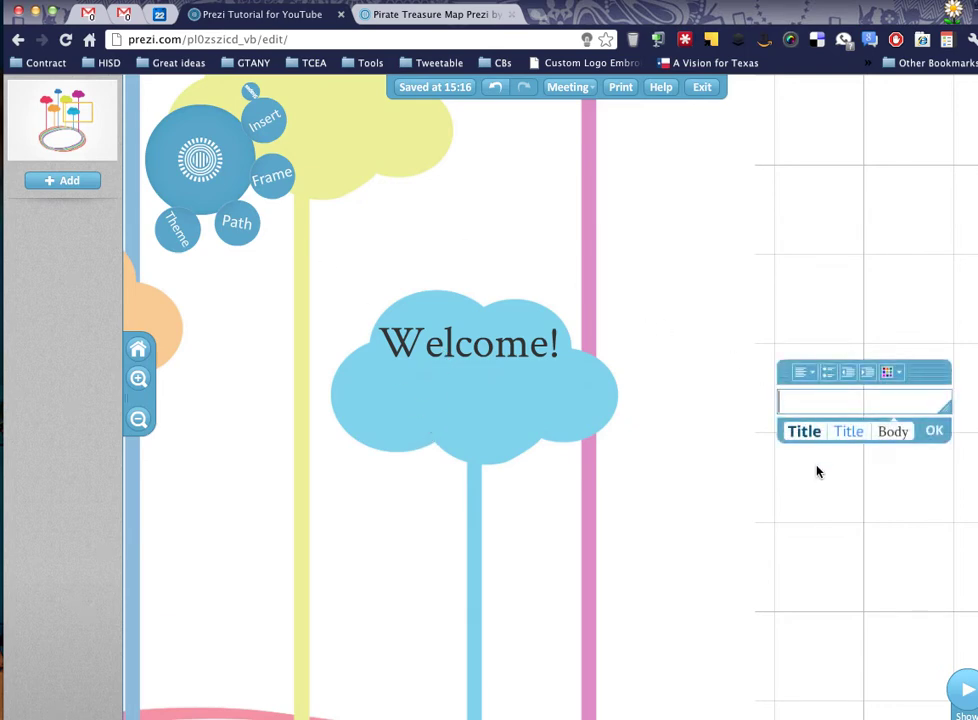
type("Amy Mayer")
left_click(934, 430)
left_click_drag(832, 405, 439, 375)
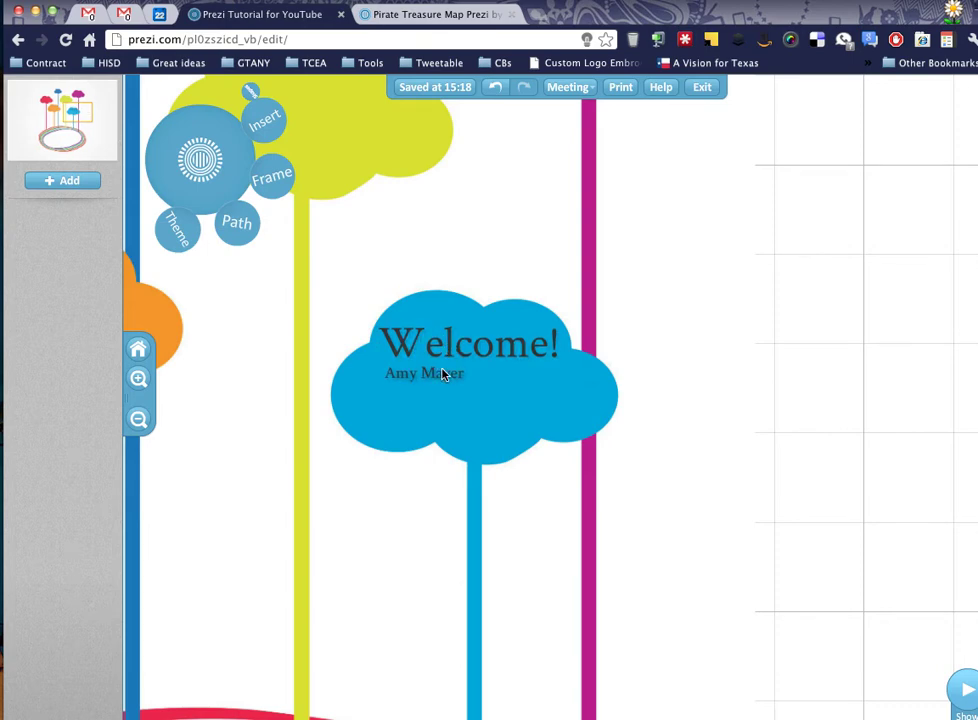
Add the presenter's social-media handle as a second line under the name.
left_click(443, 374)
left_click(443, 374)
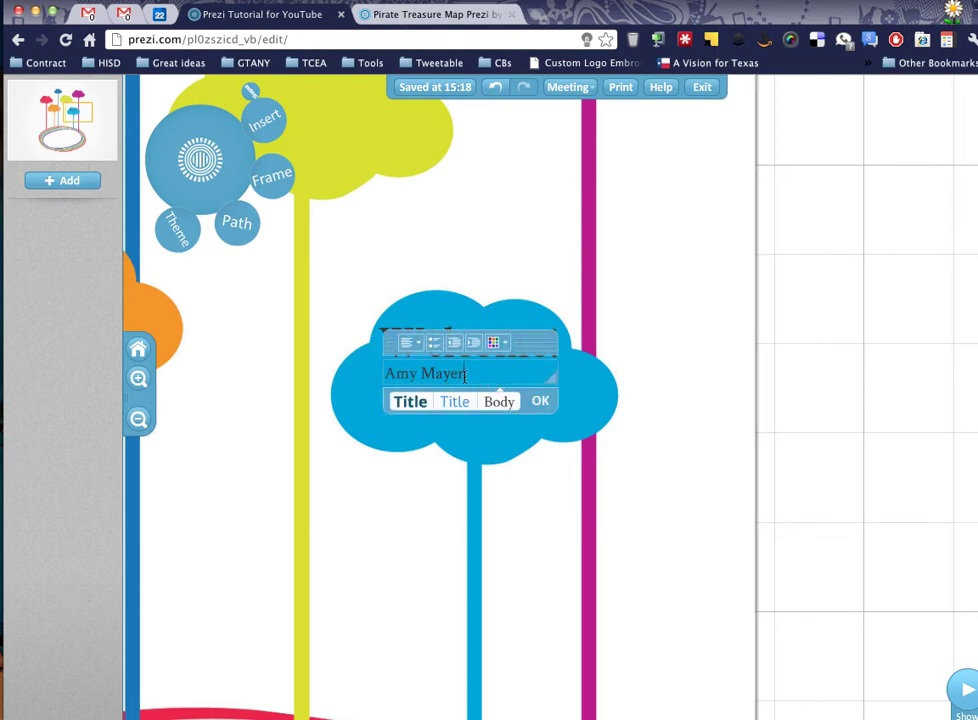
key("Return")
type("@Frie")
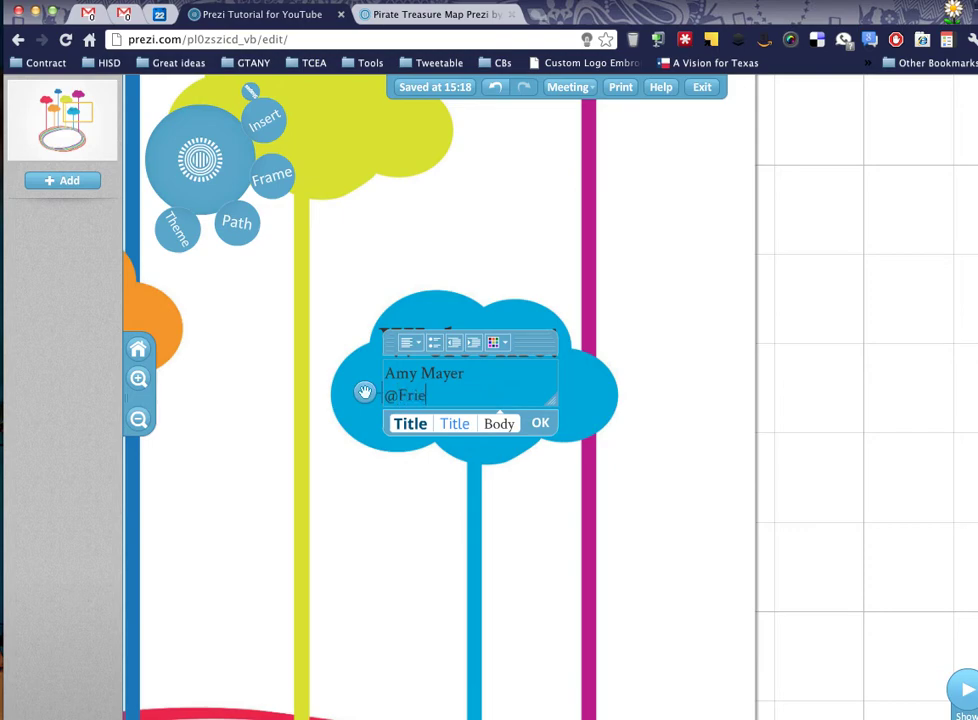
type("dTechnology")
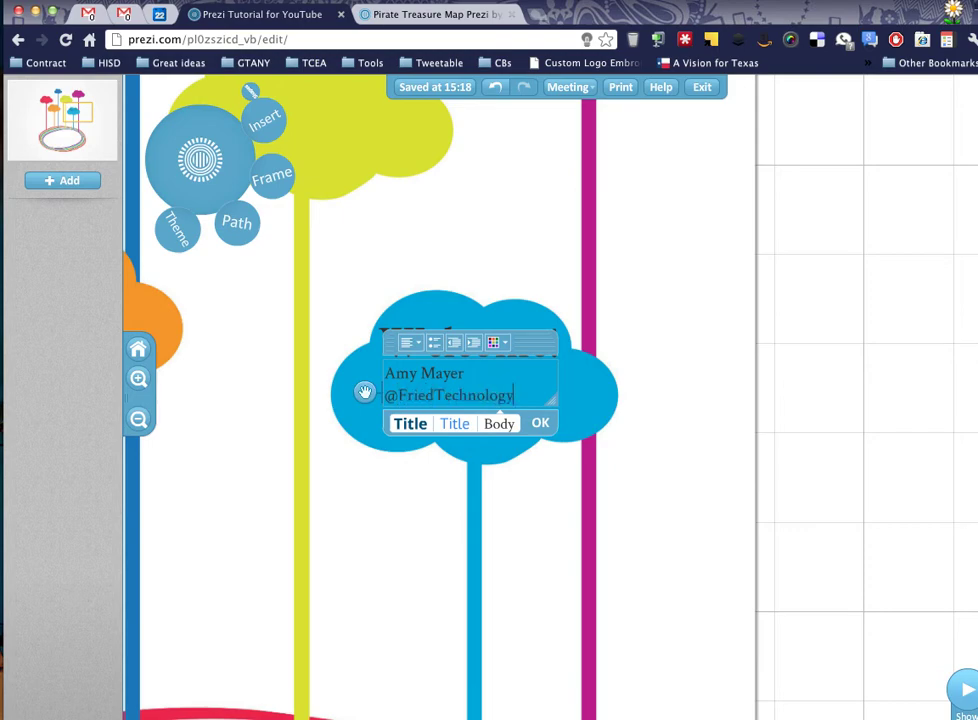
left_click(547, 425)
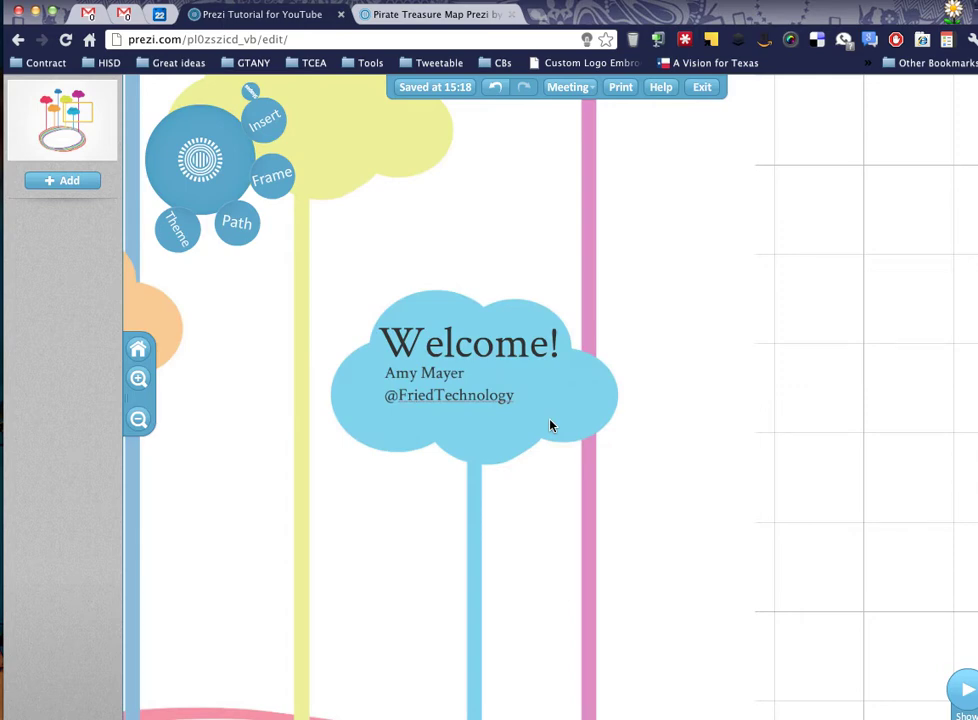
Draw a hidden frame around the Welcome cloud, then zoom out to the whole rainbow picture.
left_click(283, 180)
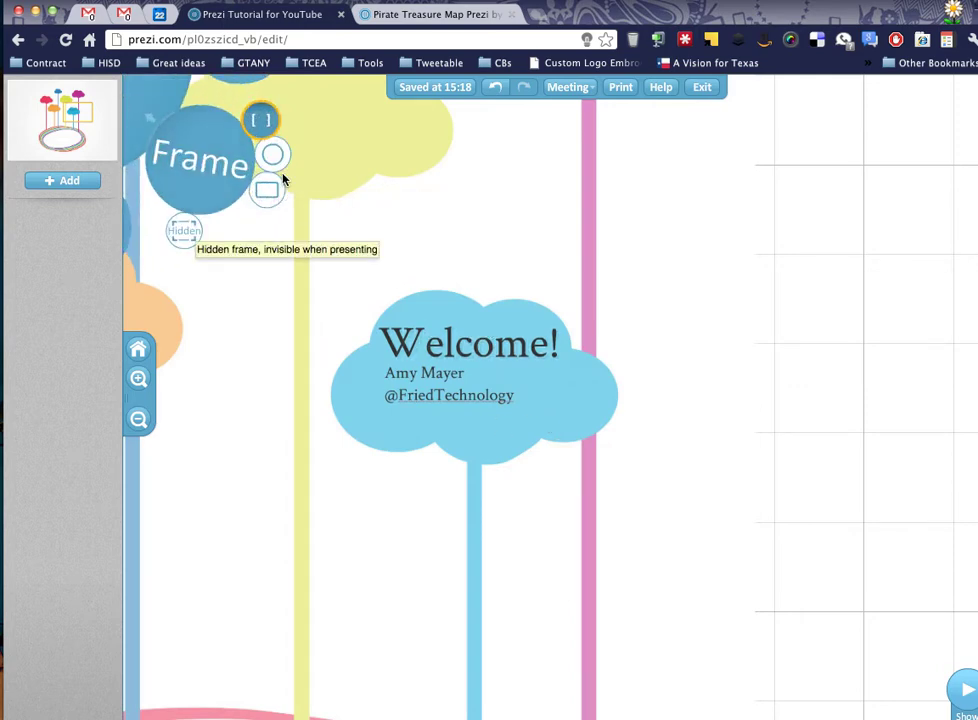
left_click(184, 231)
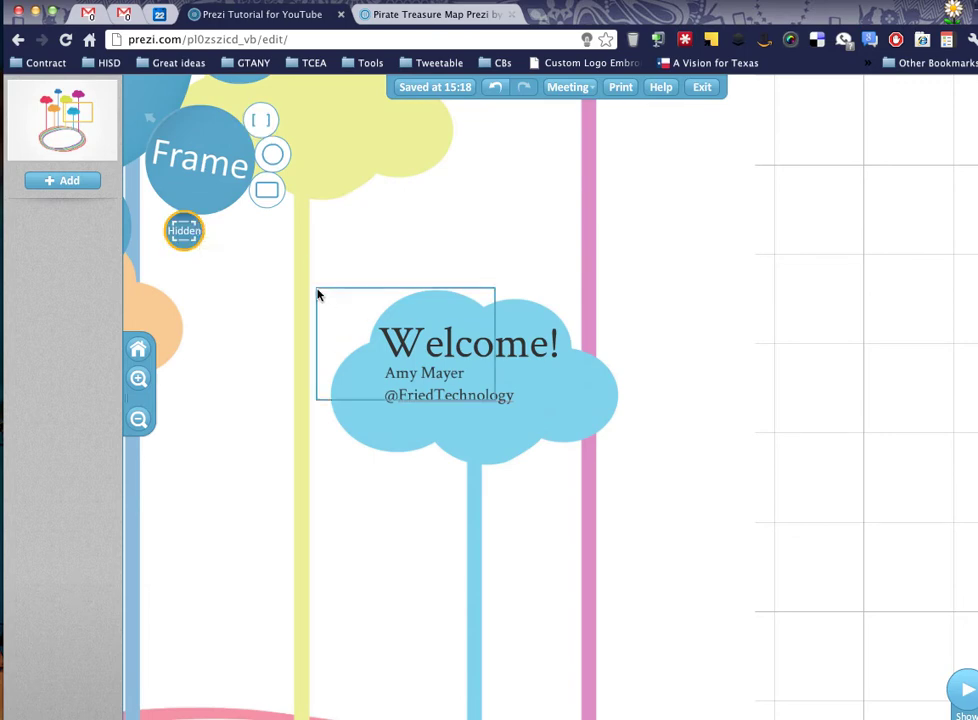
left_click_drag(318, 294, 627, 465)
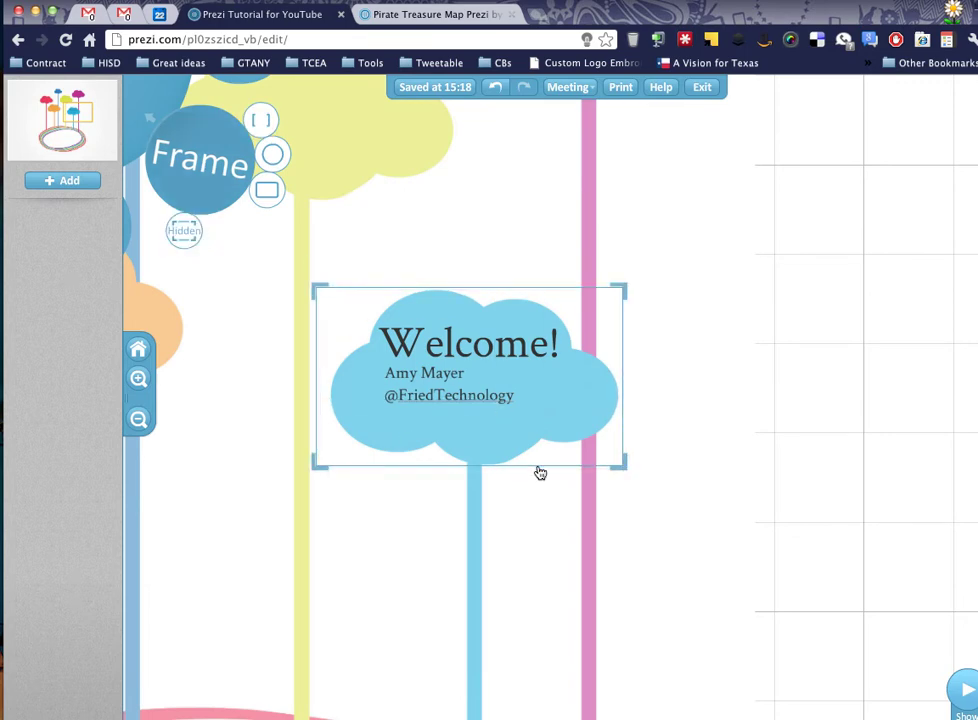
left_click(176, 163)
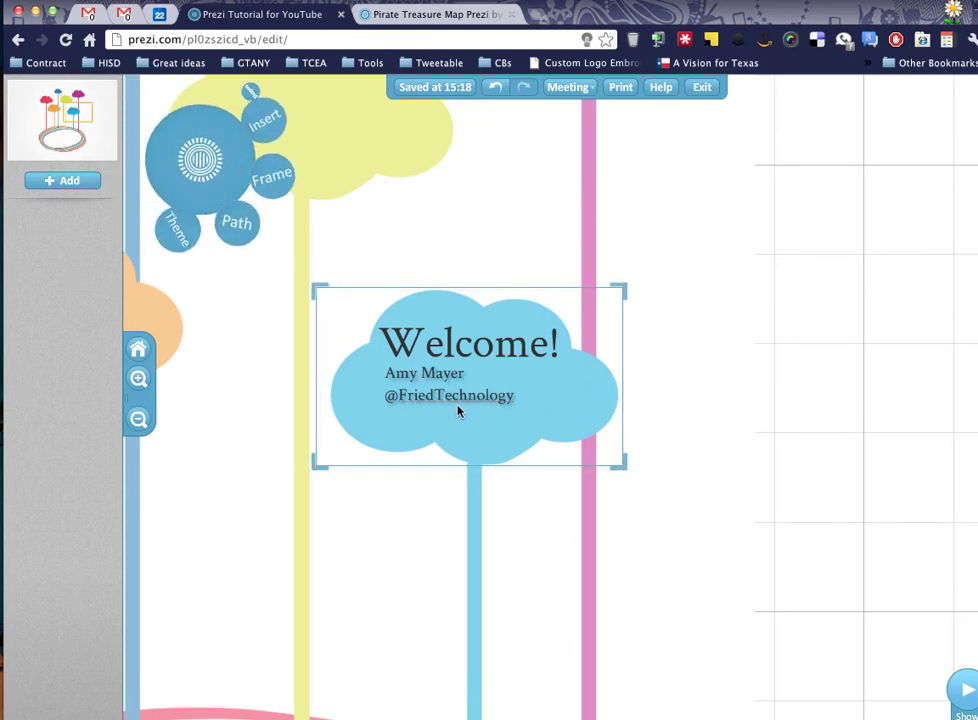
scroll(413, 394, "down", 3)
scroll(413, 394, "down", 3)
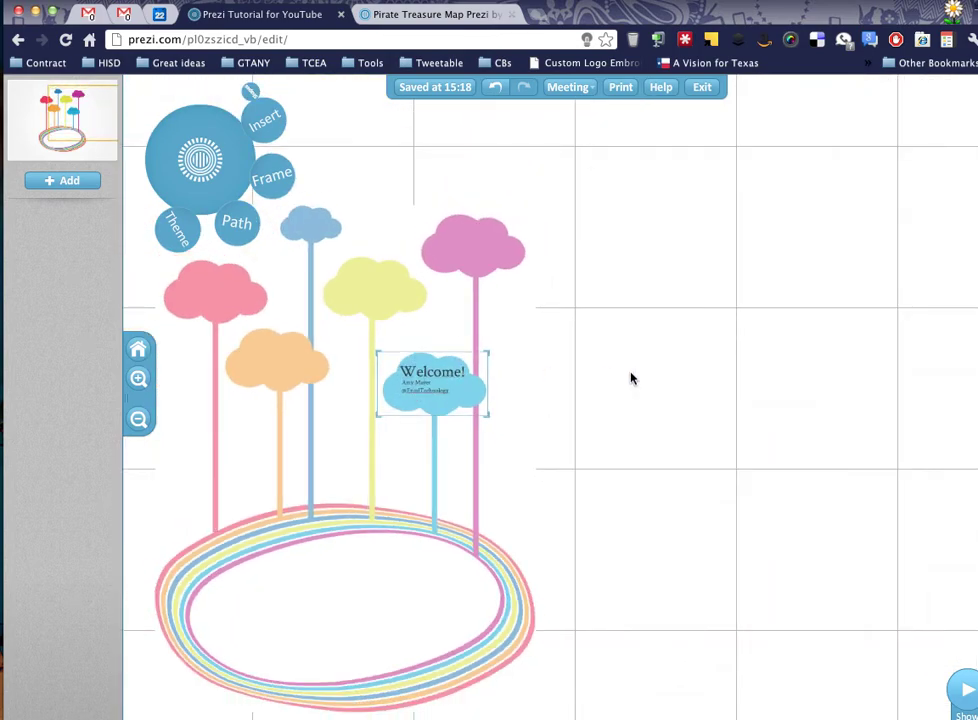
left_click_drag(631, 378, 683, 408)
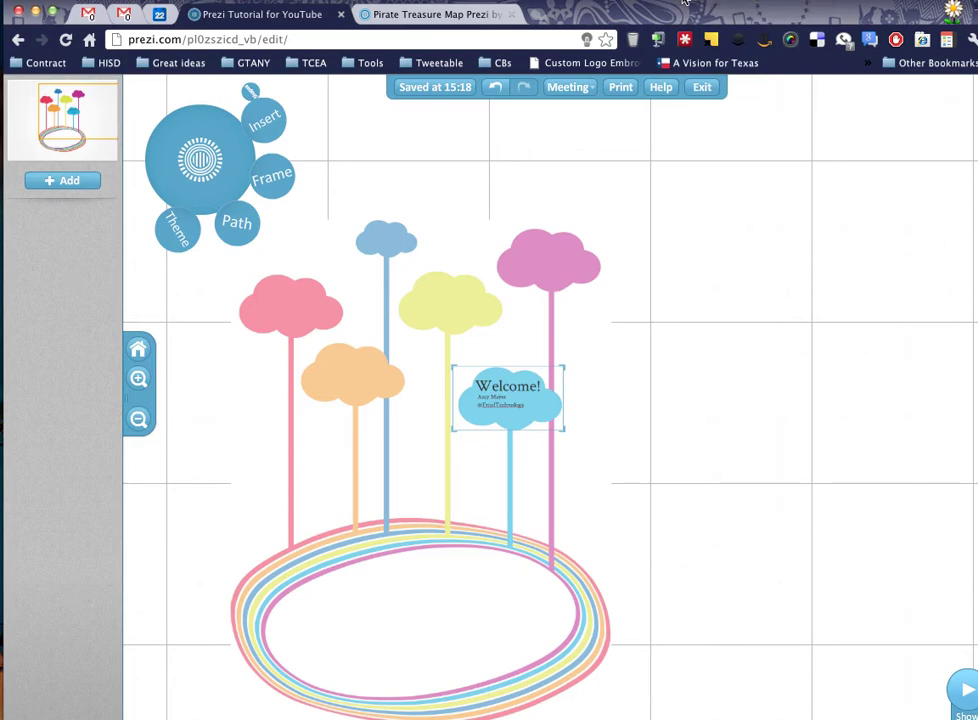
scroll(559, 323, "up", 5)
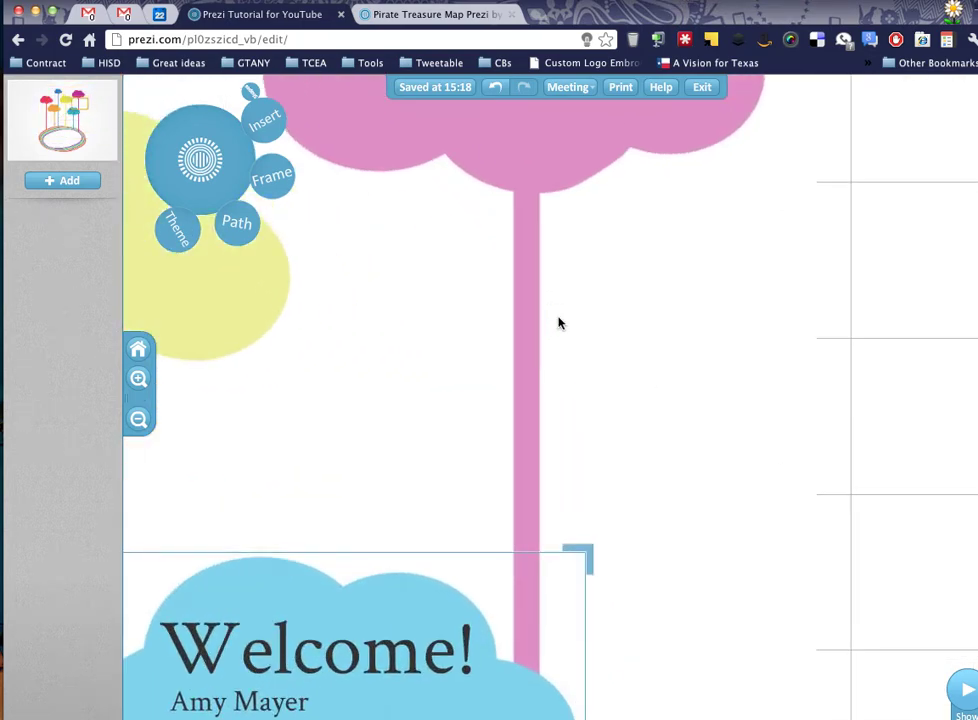
Insert the first PDF from the Desktop so its two pages land on the pink cloud.
left_click_drag(559, 323, 722, 509)
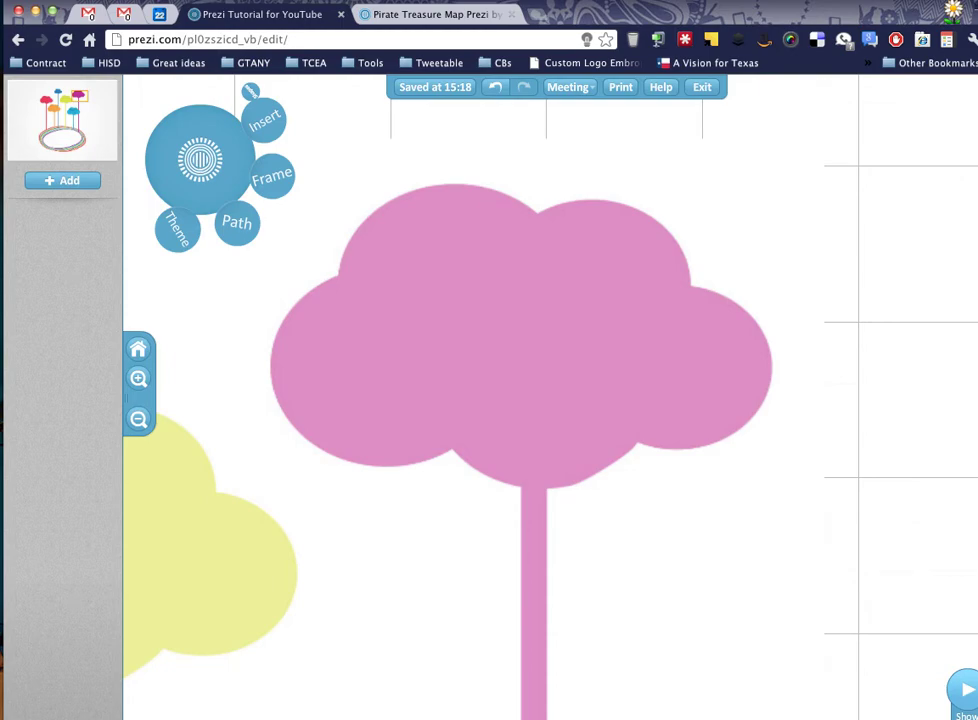
left_click(266, 122)
left_click(158, 221)
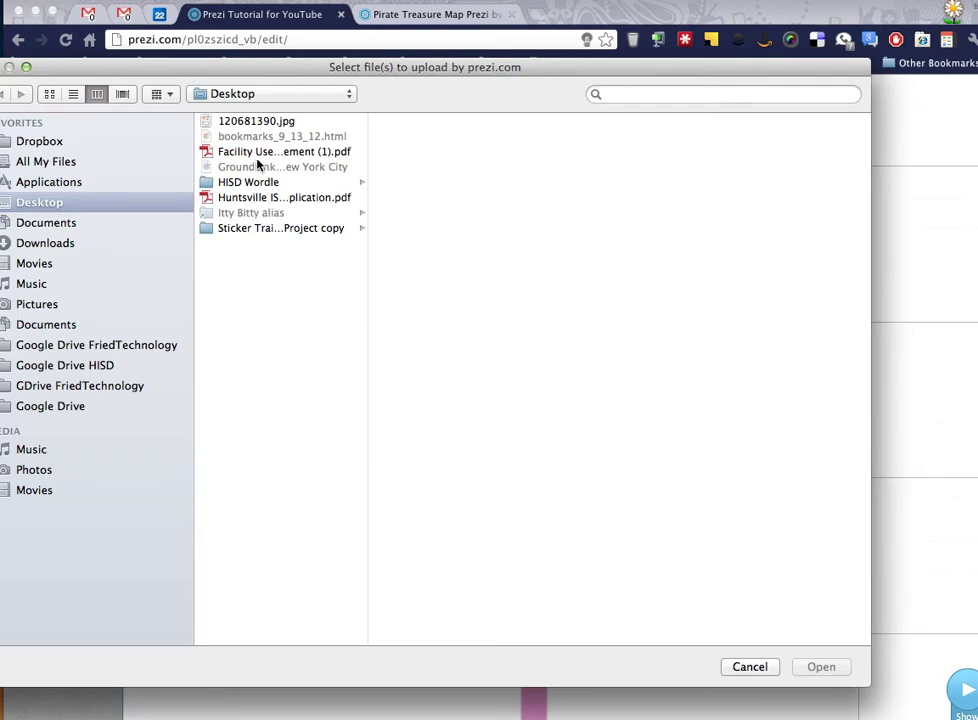
left_click(290, 153)
double_click(290, 155)
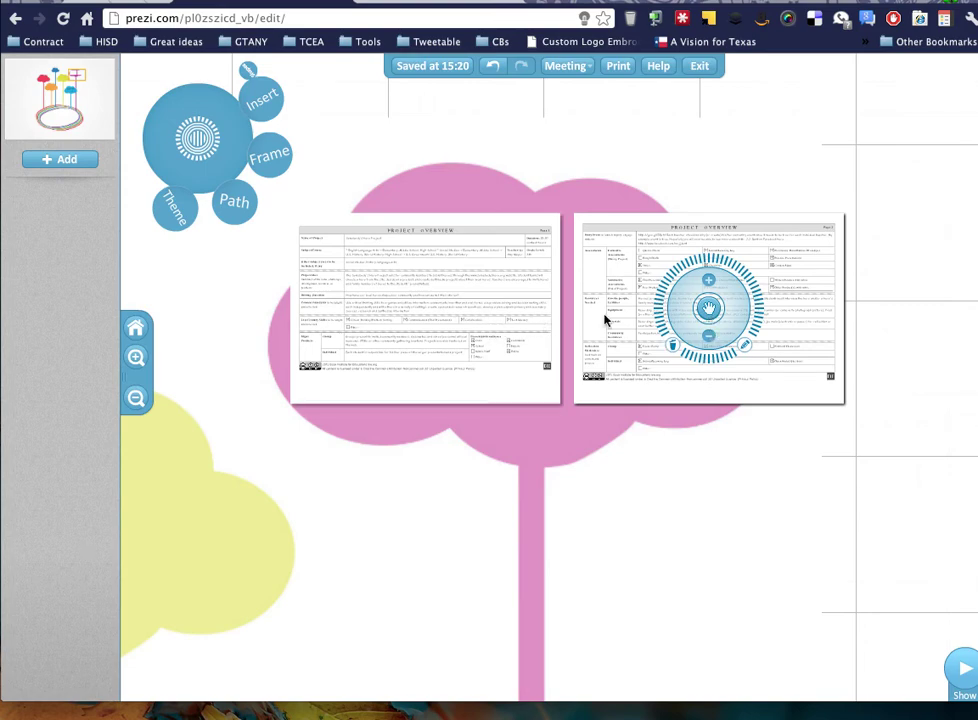
Shrink both PDF pages to about half size and shift them left within the pink cloud.
left_click(441, 315)
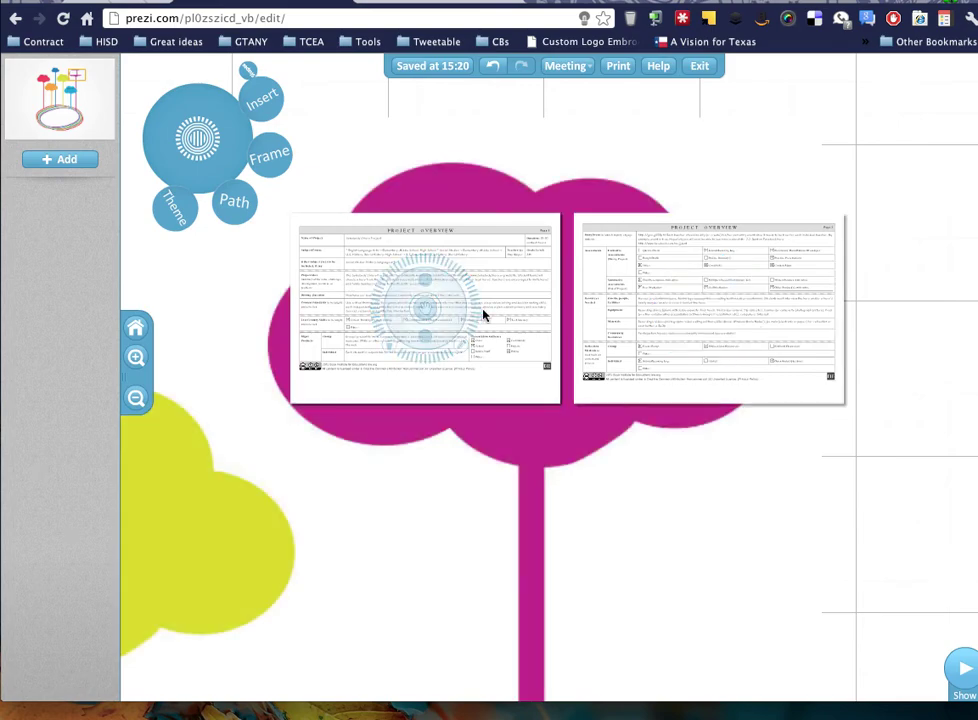
left_click(681, 276, "shift")
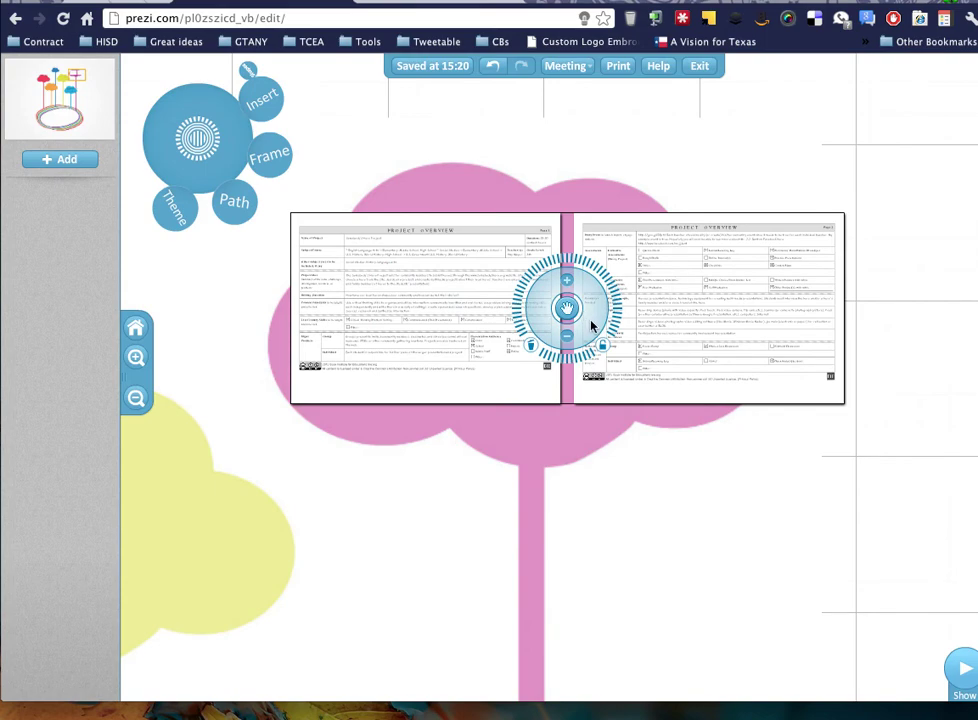
left_click_drag(591, 325, 587, 322)
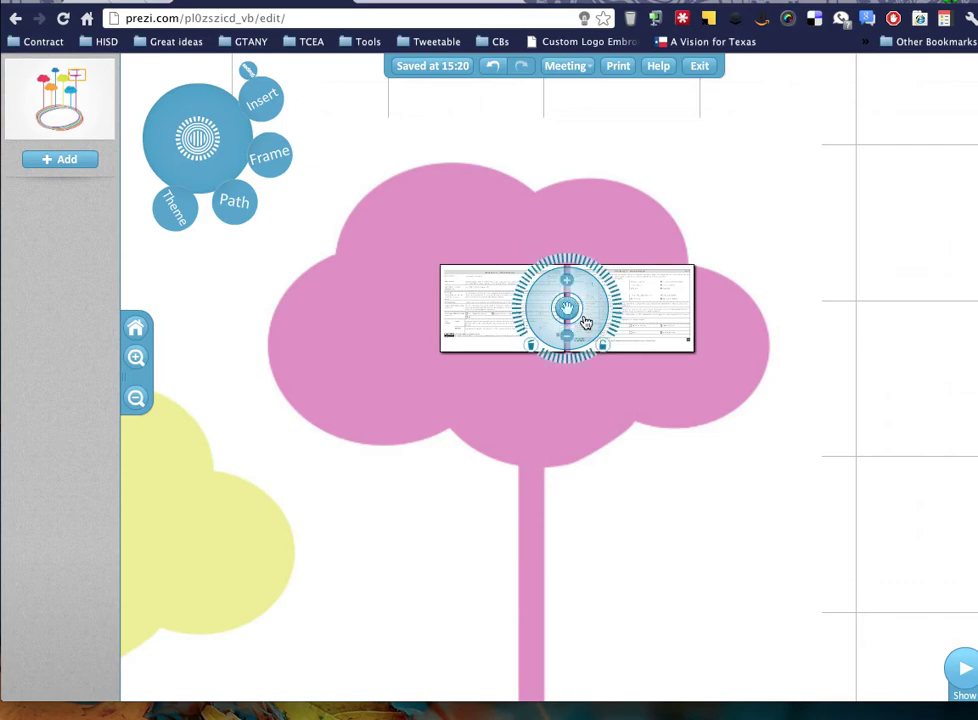
left_click_drag(581, 321, 506, 310)
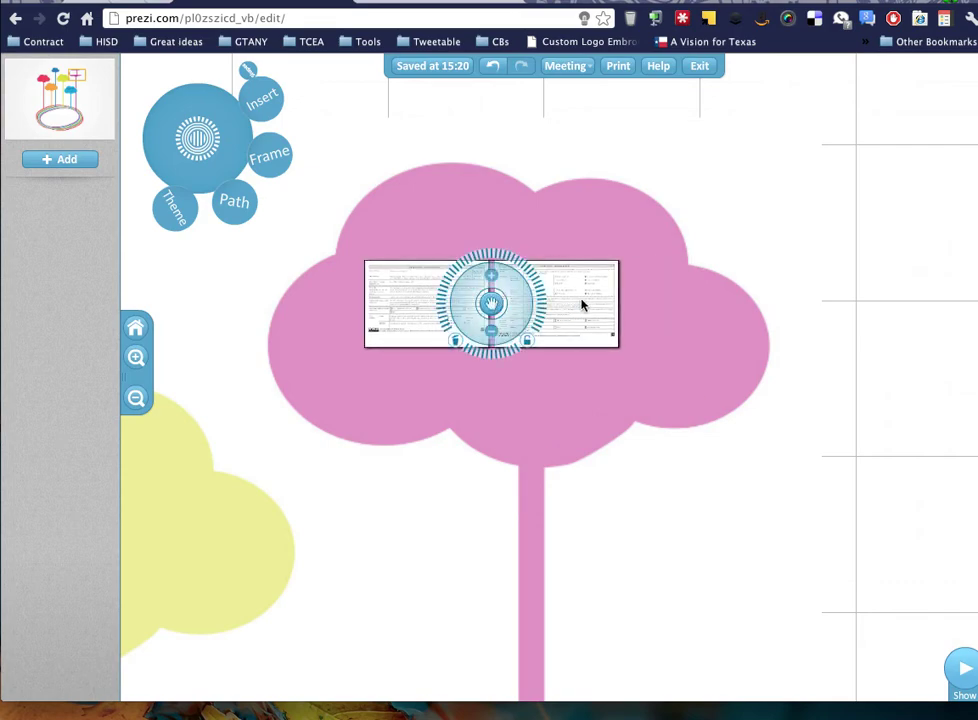
Tilt the right page clockwise and move it right; tilt the left page counterclockwise and lower it.
left_click(582, 305)
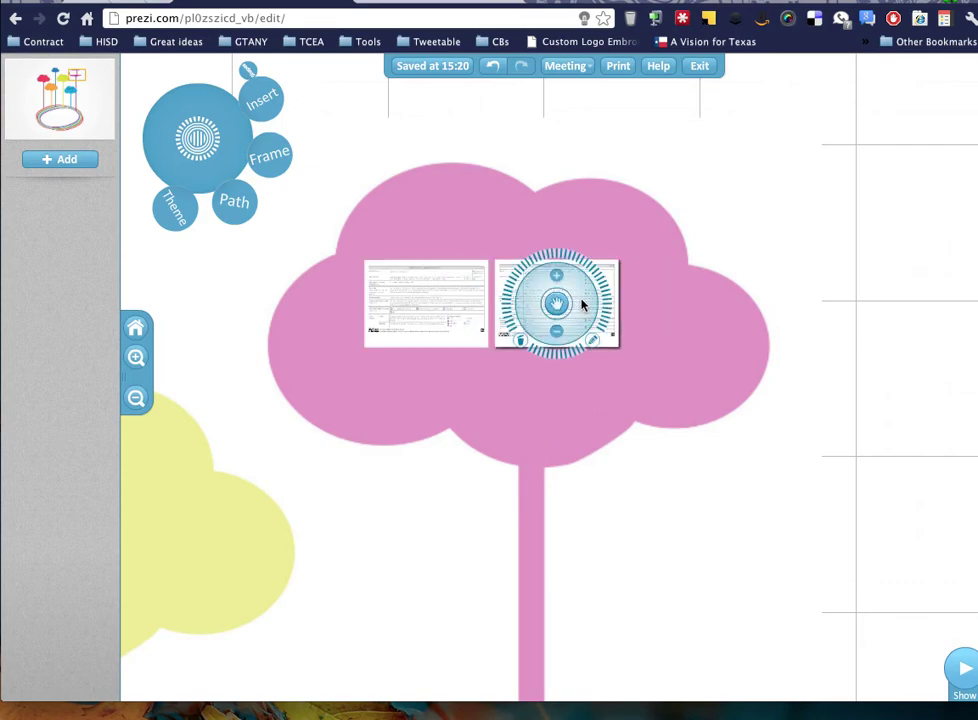
left_click_drag(583, 305, 590, 345)
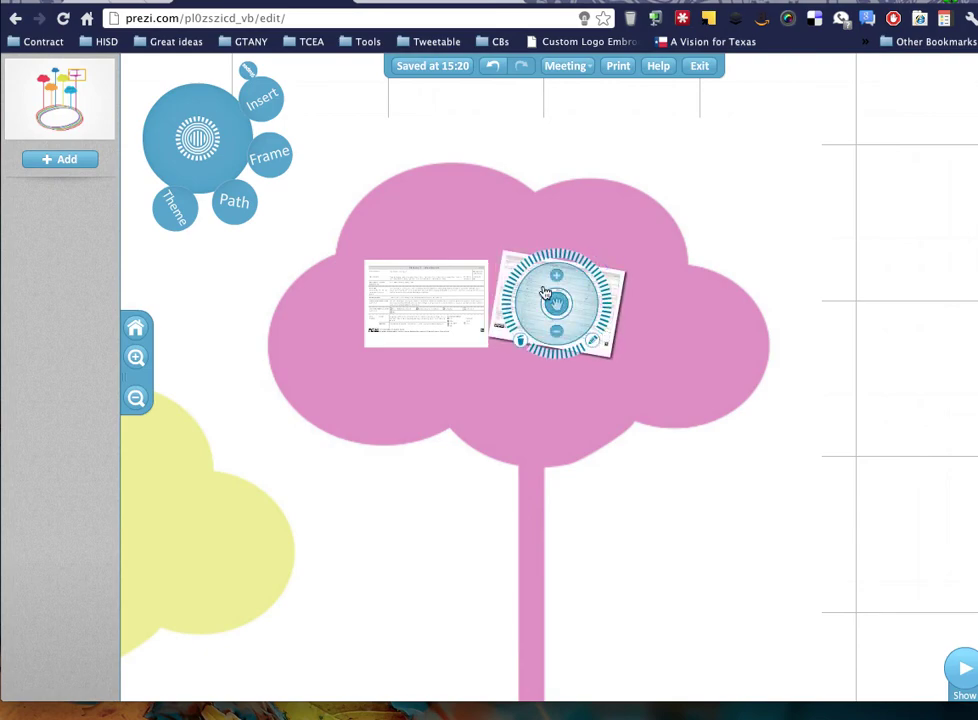
left_click_drag(543, 291, 594, 301)
left_click(410, 300)
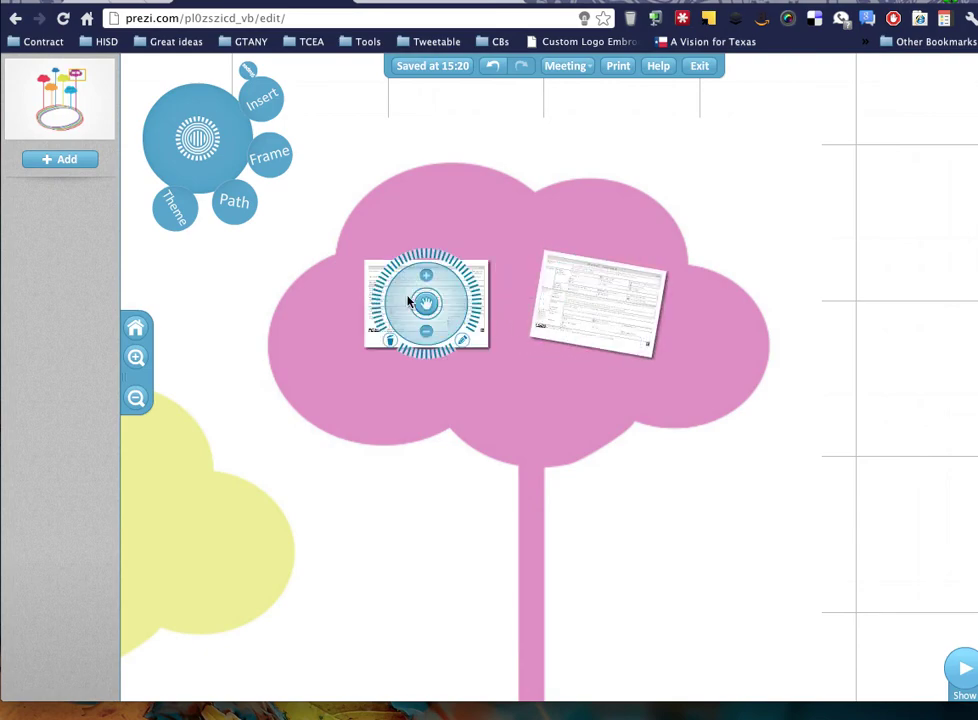
left_click_drag(384, 295, 448, 347)
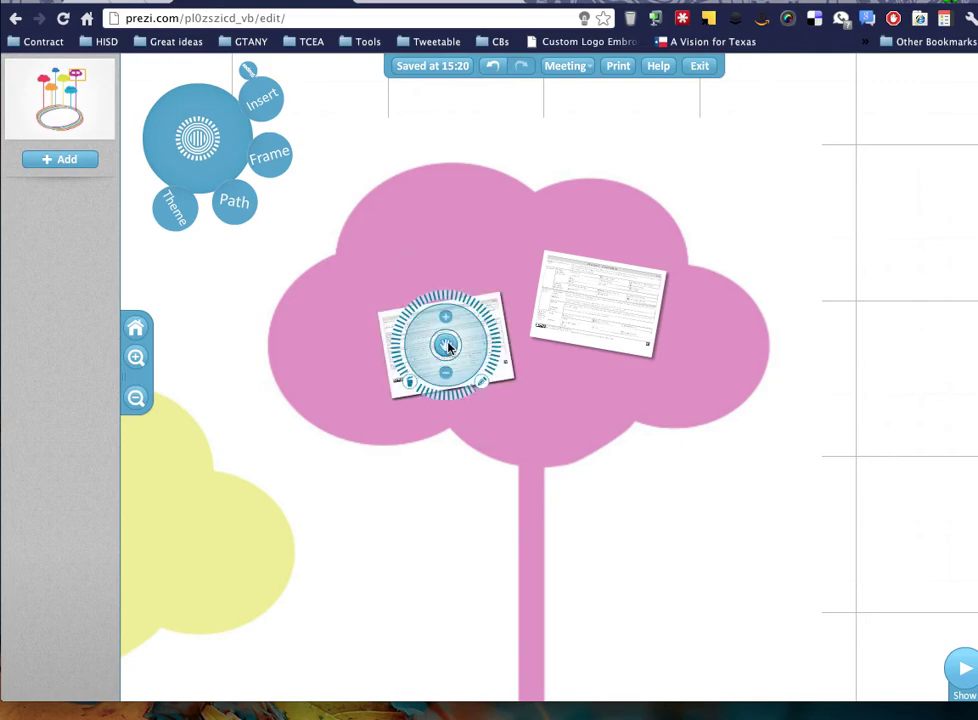
left_click(390, 233)
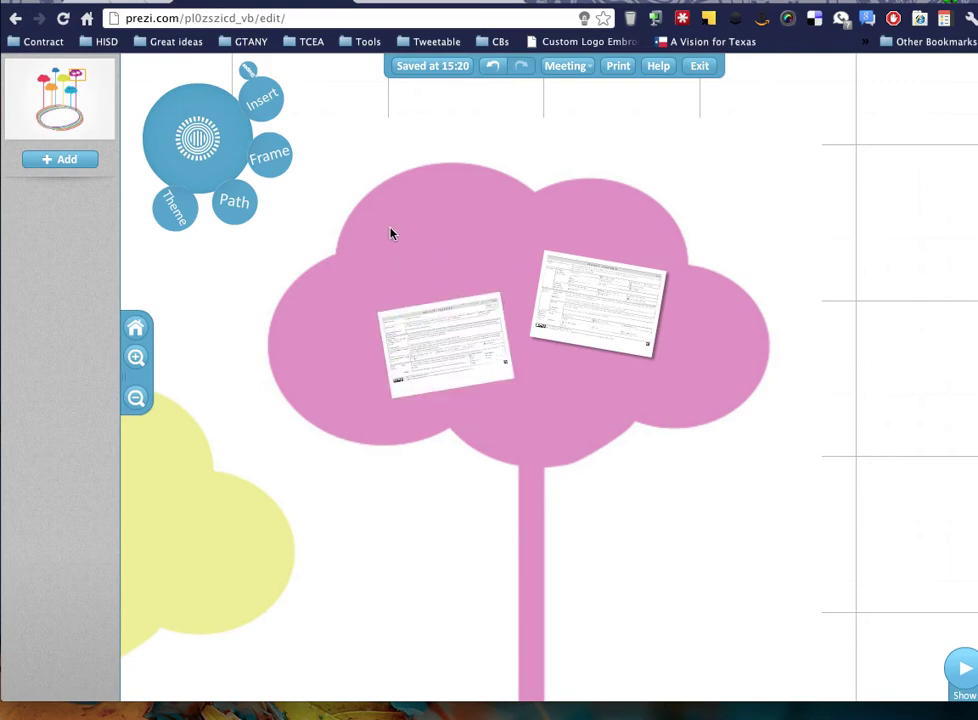
Add a 'Forms' title and place it at the pink cloud's top-left above the PDF pages.
scroll(568, 251, "down", 2)
scroll(568, 253, "up", 5)
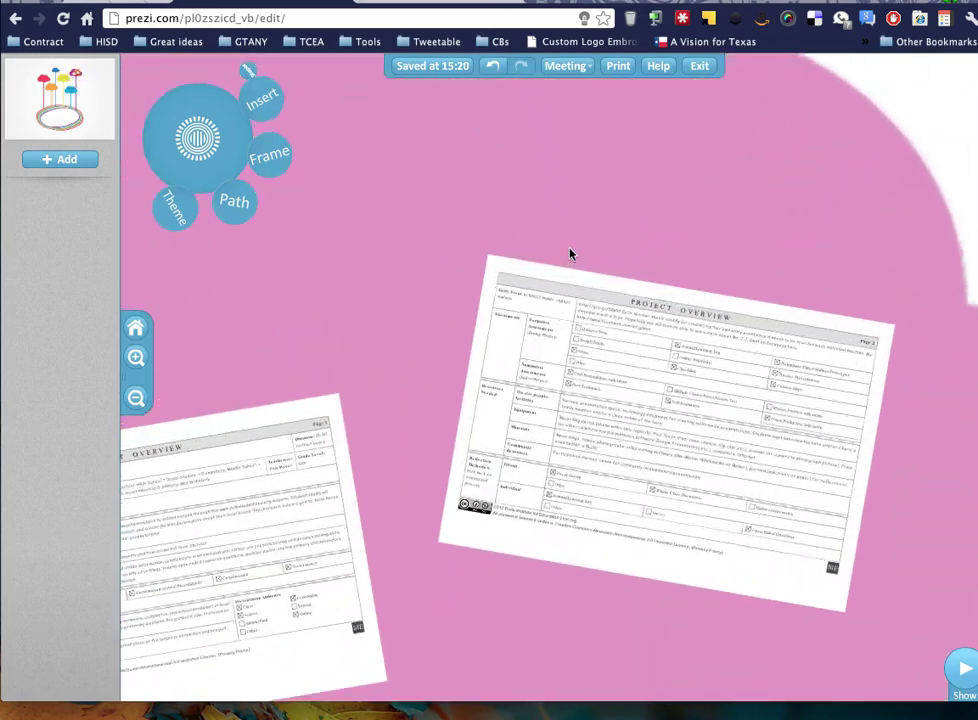
scroll(568, 254, "down", 2)
scroll(570, 253, "down", 4)
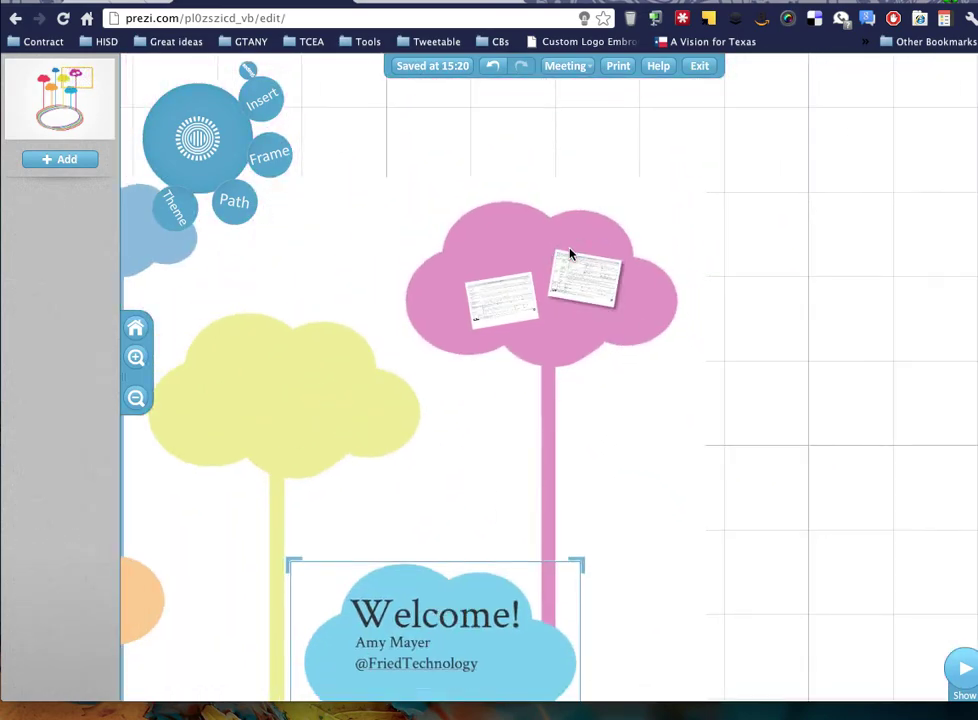
scroll(570, 253, "down", 3)
scroll(570, 253, "up", 6)
left_click(851, 298)
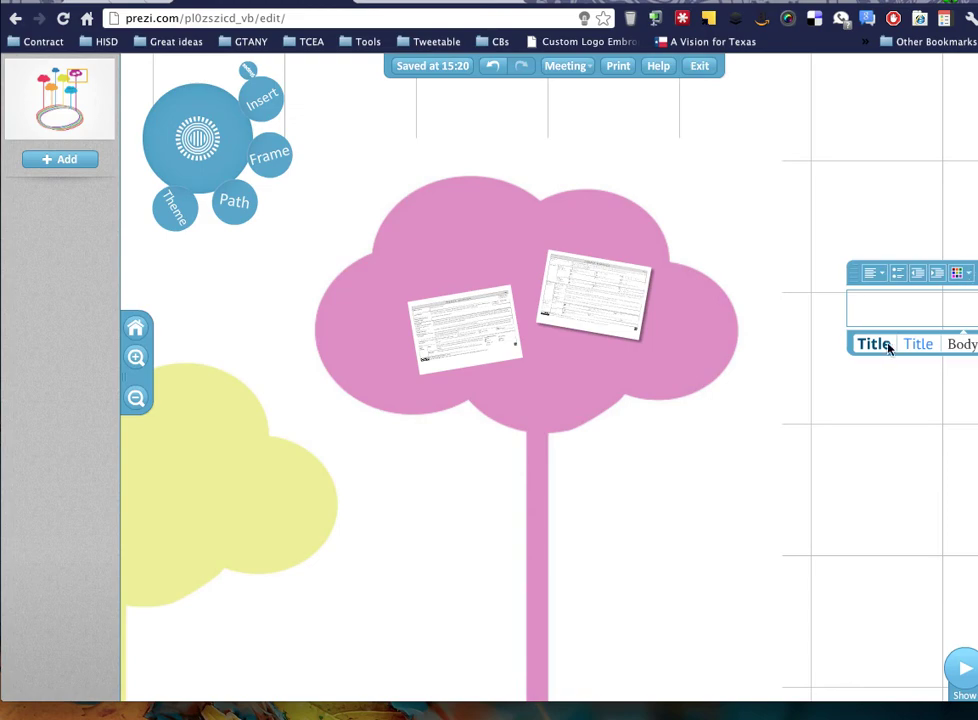
type("Forms")
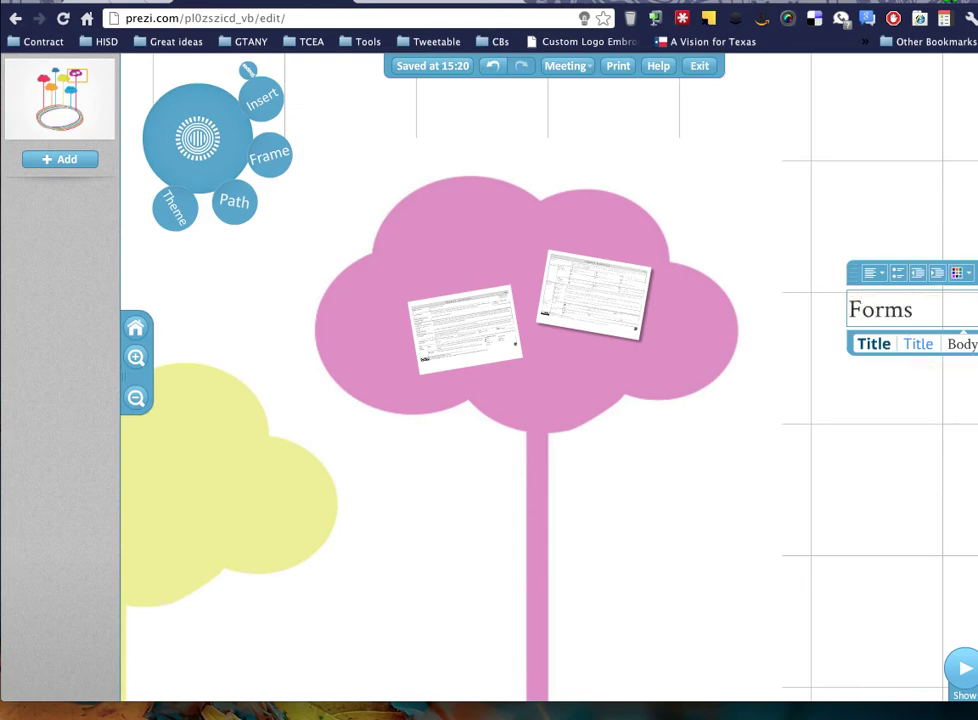
left_click(864, 404)
left_click_drag(868, 310, 452, 236)
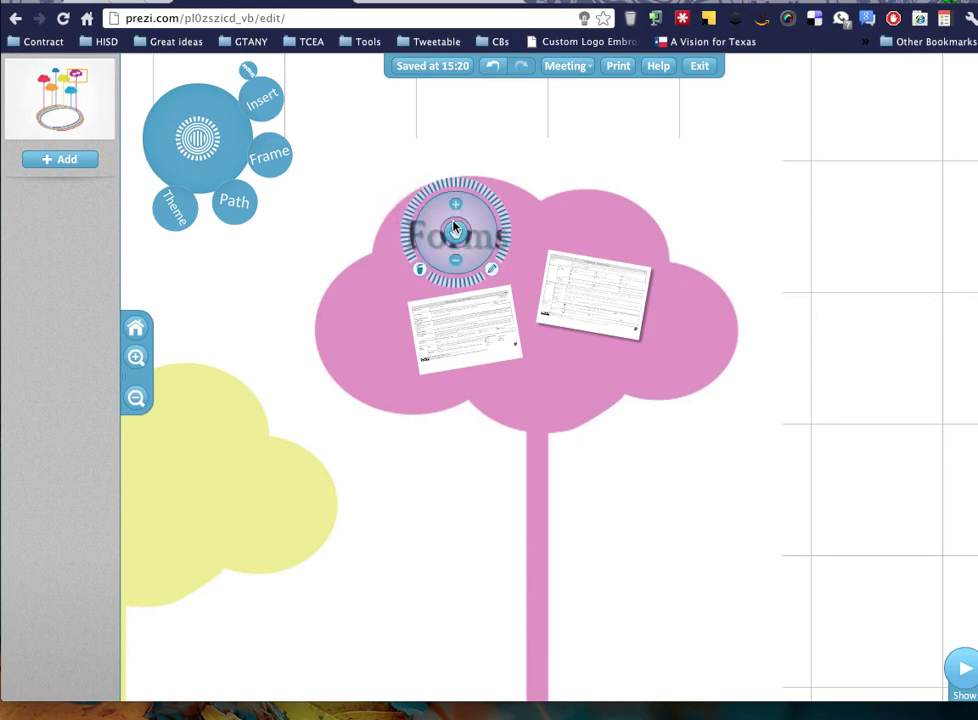
Draw a hidden frame around the pink Forms cloud and zoom out to check it.
left_click(274, 156)
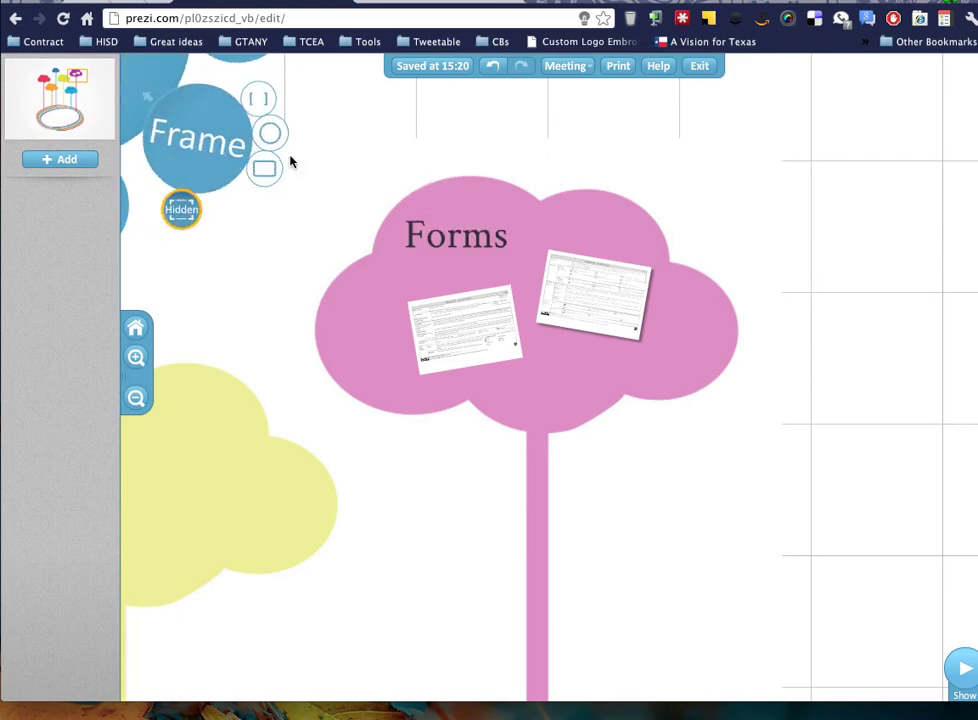
mouse_move(312, 176)
left_mouse_down()
mouse_move(338, 207)
mouse_move(655, 434)
mouse_move(768, 428)
mouse_move(740, 435)
left_mouse_up()
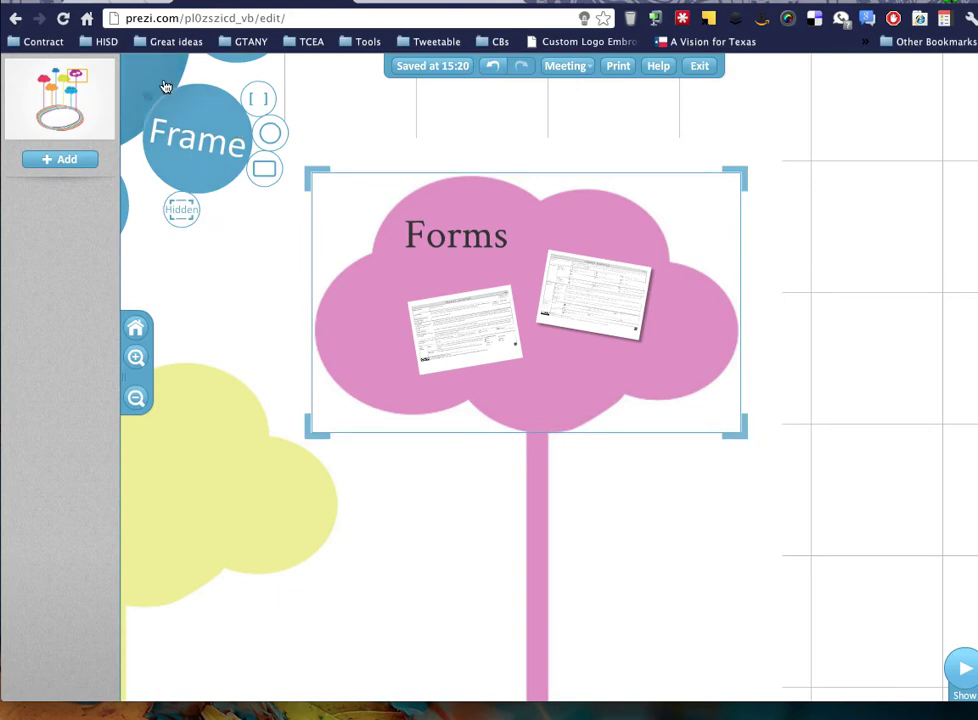
scroll(518, 378, "down", 3)
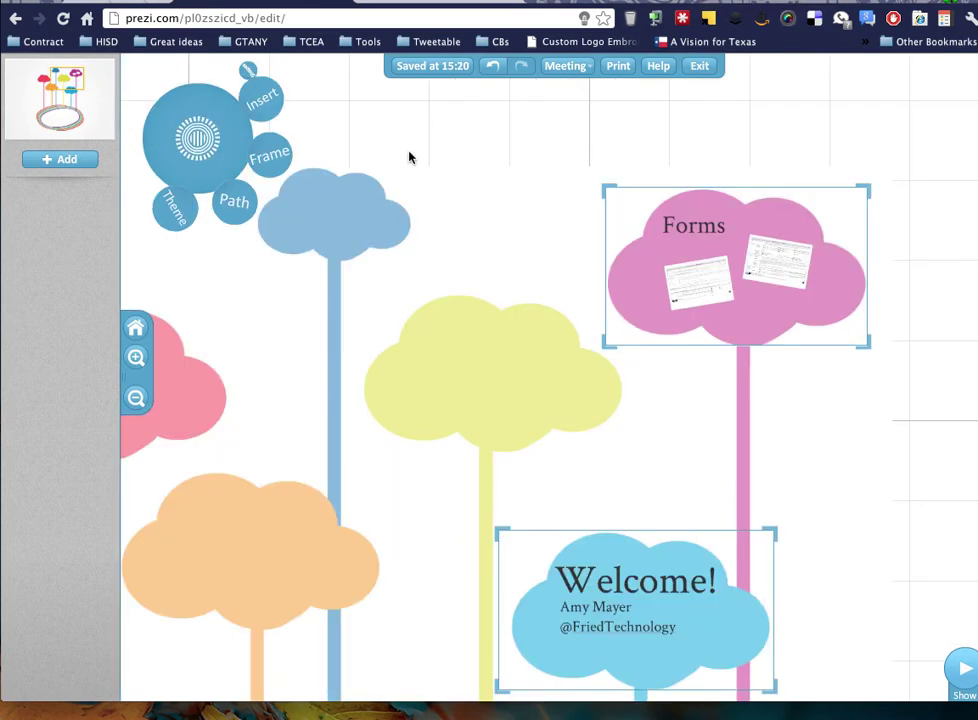
scroll(350, 257, "down", 5)
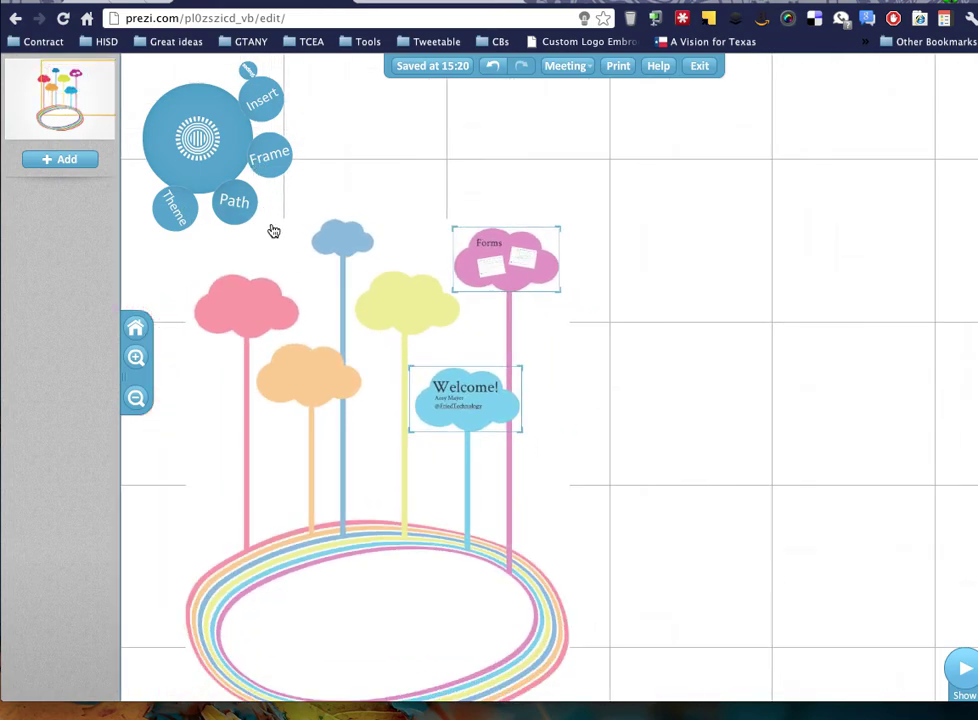
Start the presentation path with the Welcome cloud as steps 1 and 2.
left_click(238, 204)
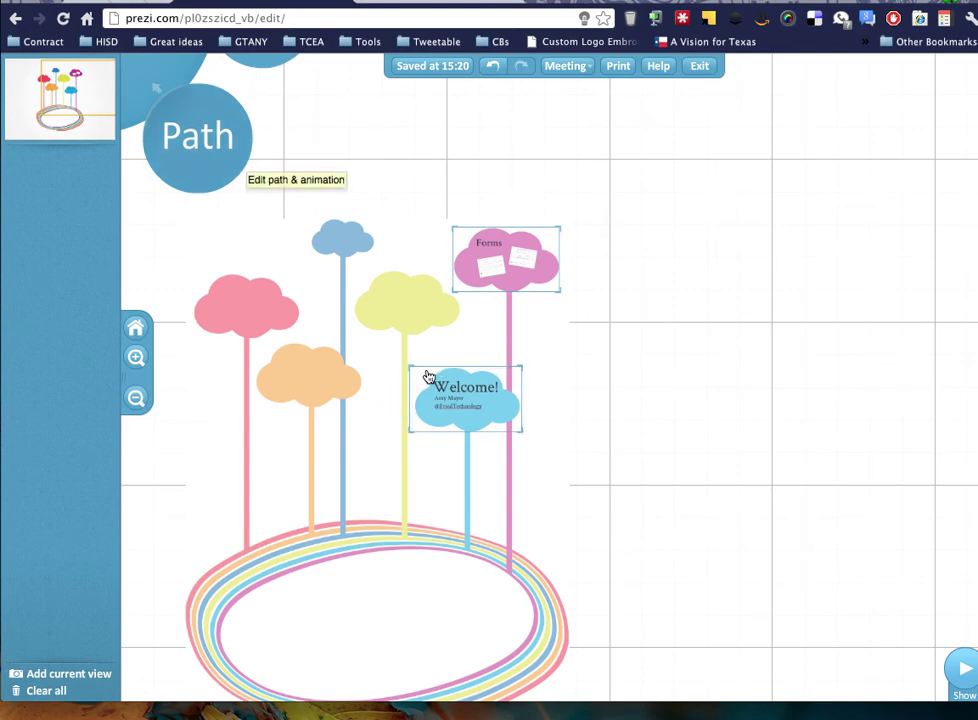
left_click(205, 150)
left_click(234, 201)
left_click(425, 374)
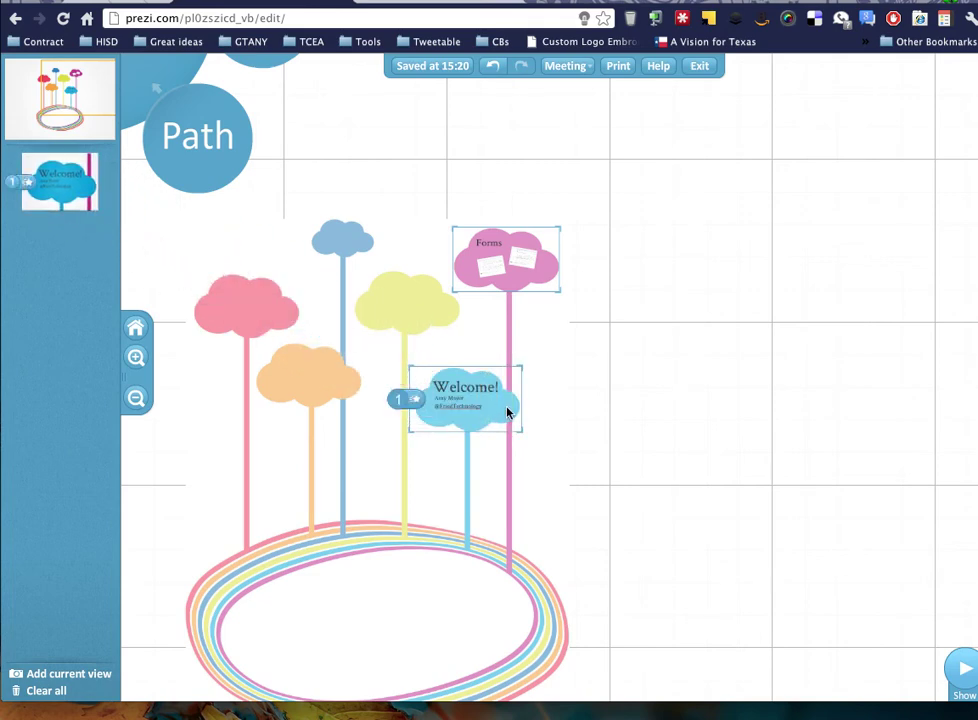
left_click(478, 393)
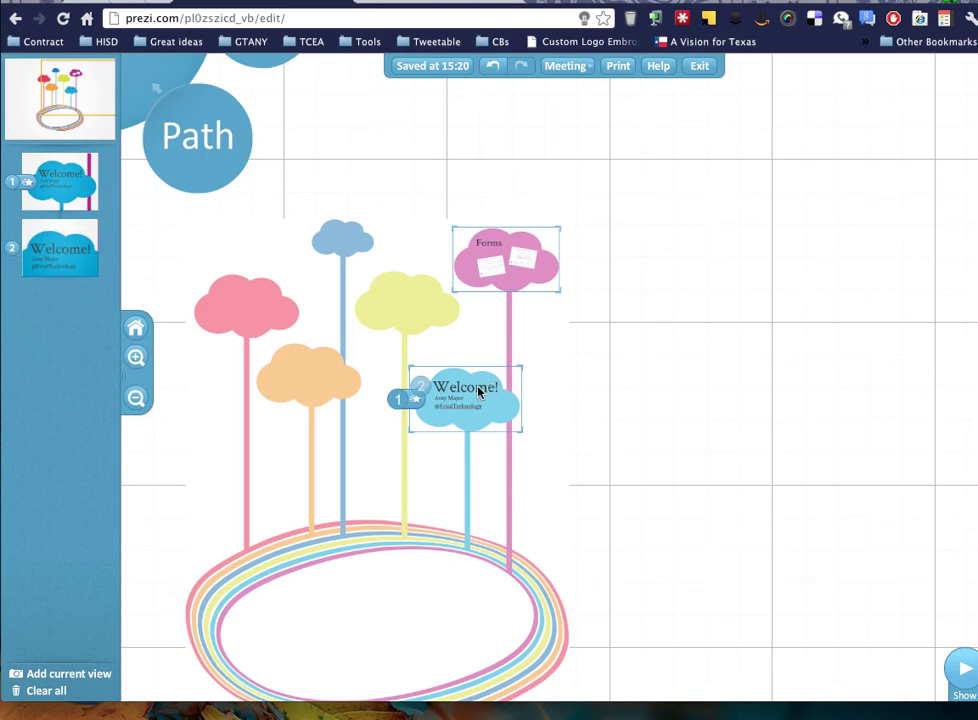
Add the Forms cloud, Forms title, and left and right PDF pages as path steps 3–6.
left_click_drag(362, 290, 456, 291)
left_click(489, 249)
left_click(218, 255)
left_click(389, 247)
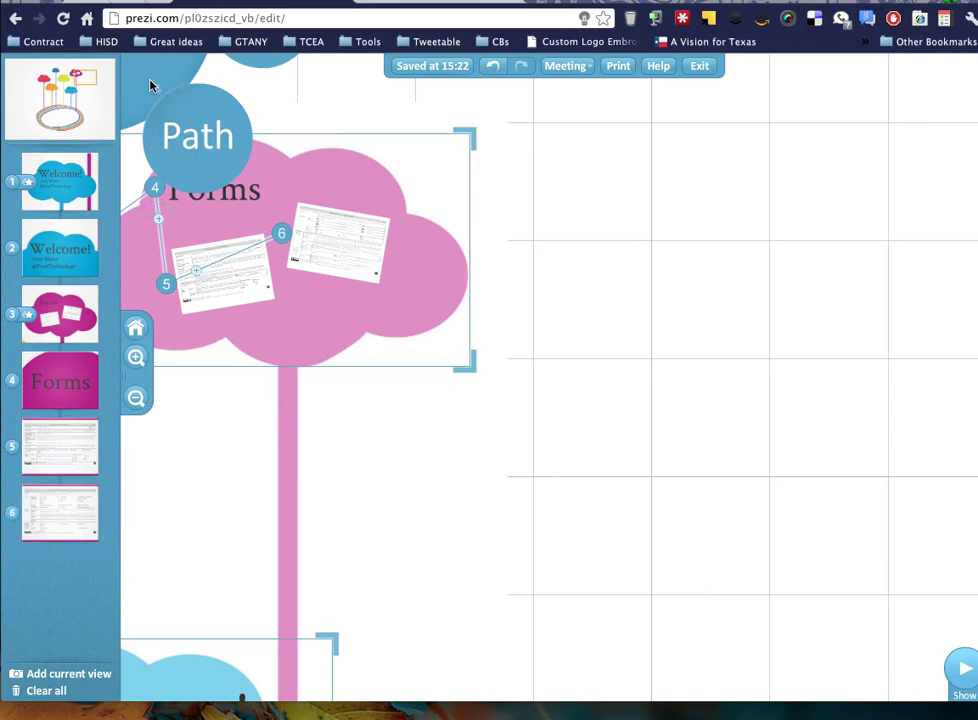
Add the whole rainbow-scene overview as path step 7 and finish the path.
scroll(229, 540, "down", 3)
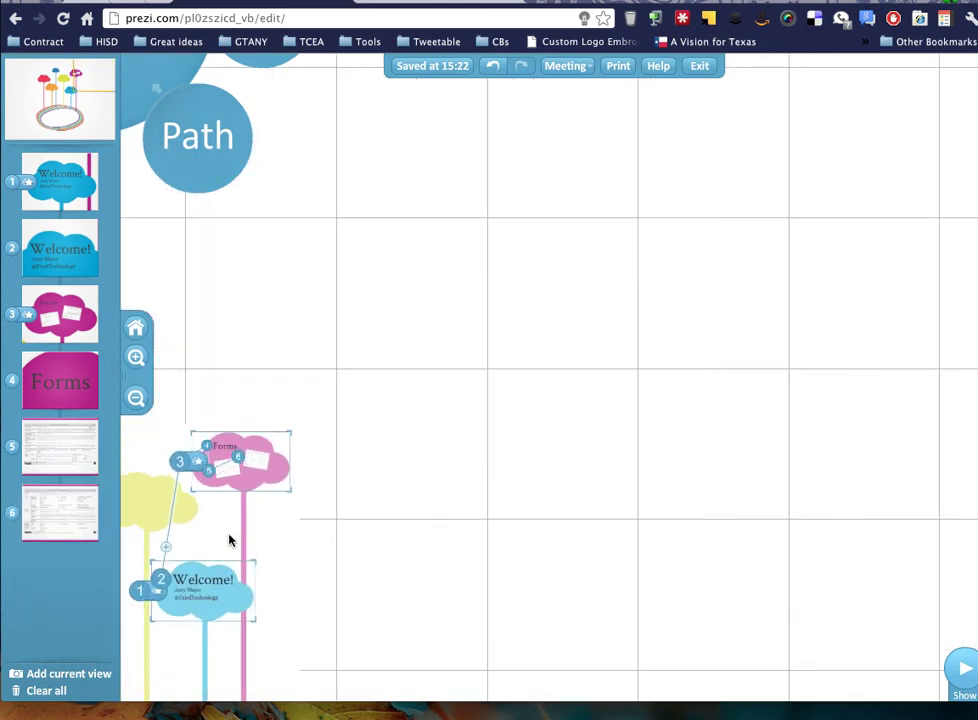
left_click_drag(406, 528, 762, 201)
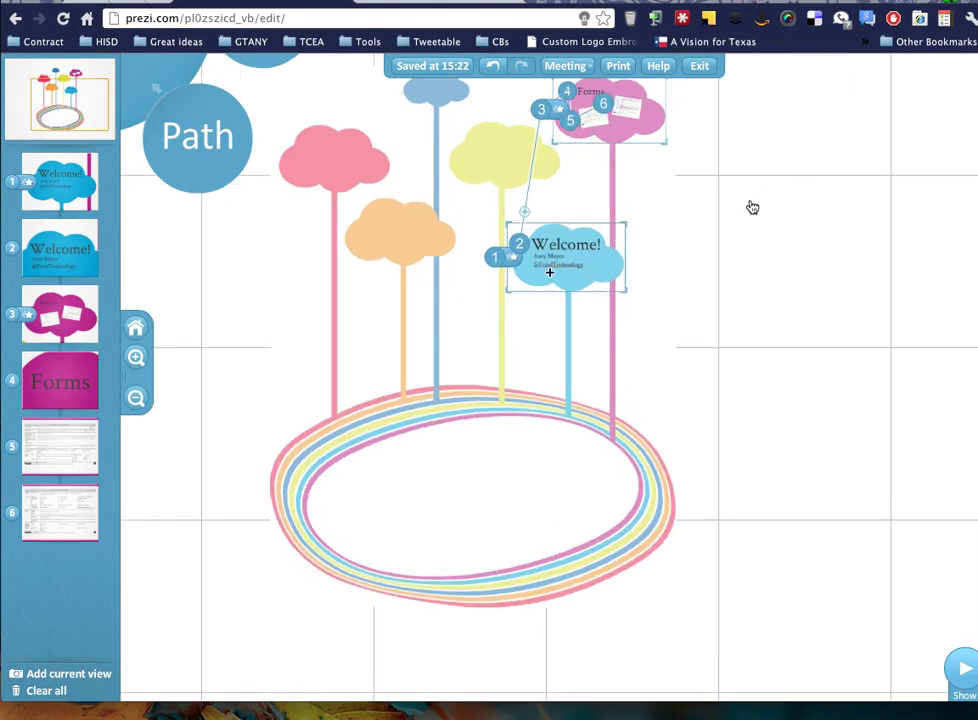
left_click(537, 272)
scroll(395, 371, "down", 5)
left_click(406, 398)
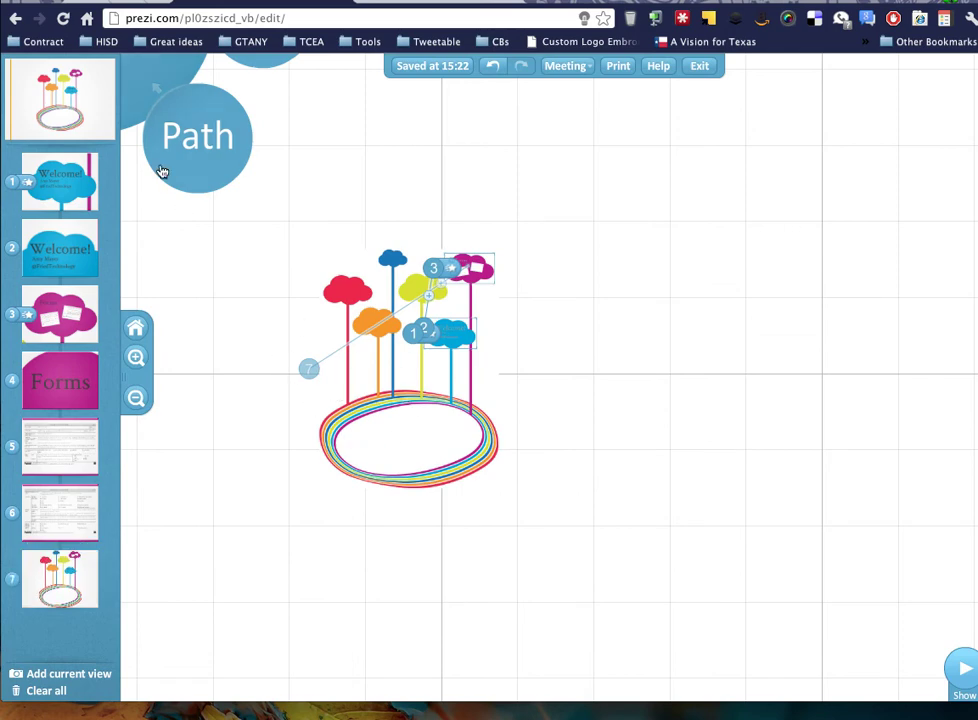
left_click(147, 86)
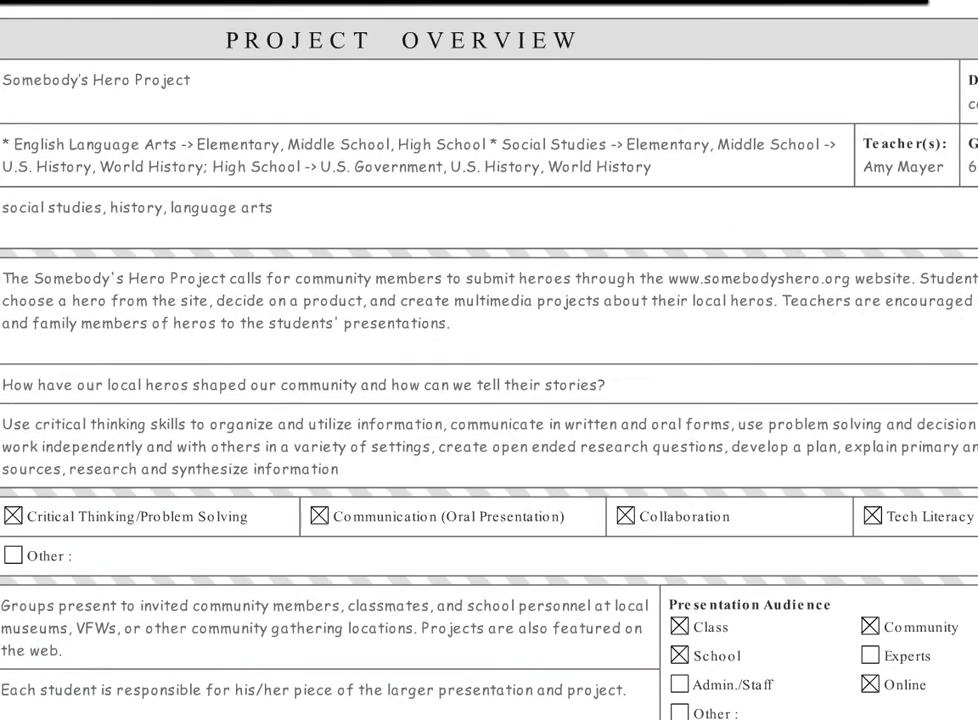
key("Right")
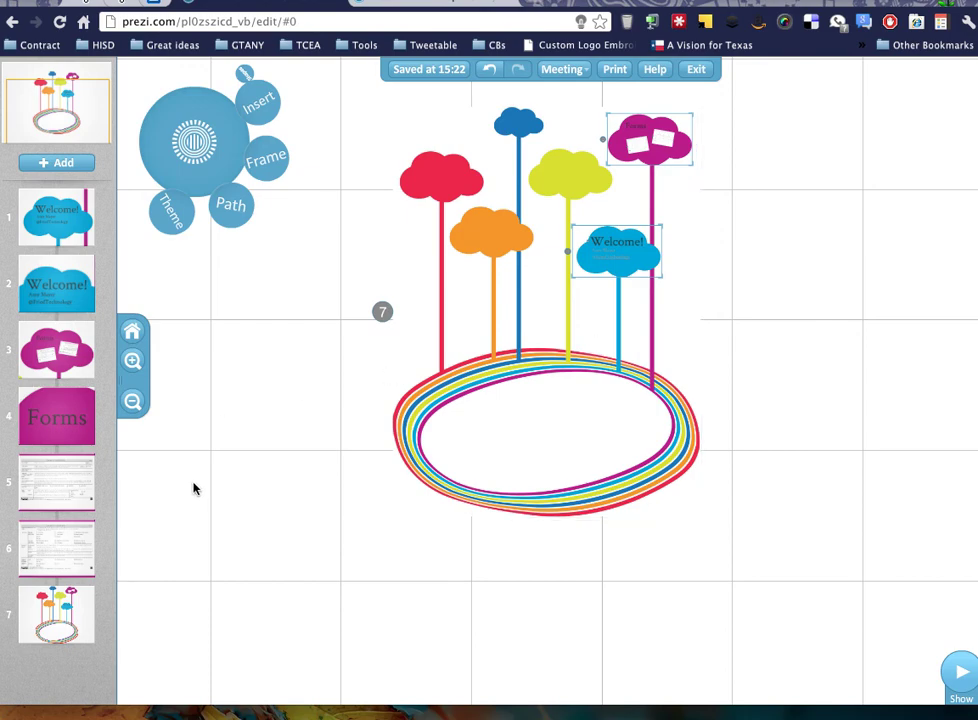
Add a text item with the presenter's social-media handle on the empty canvas below the rainbow scene.
double_click(291, 574)
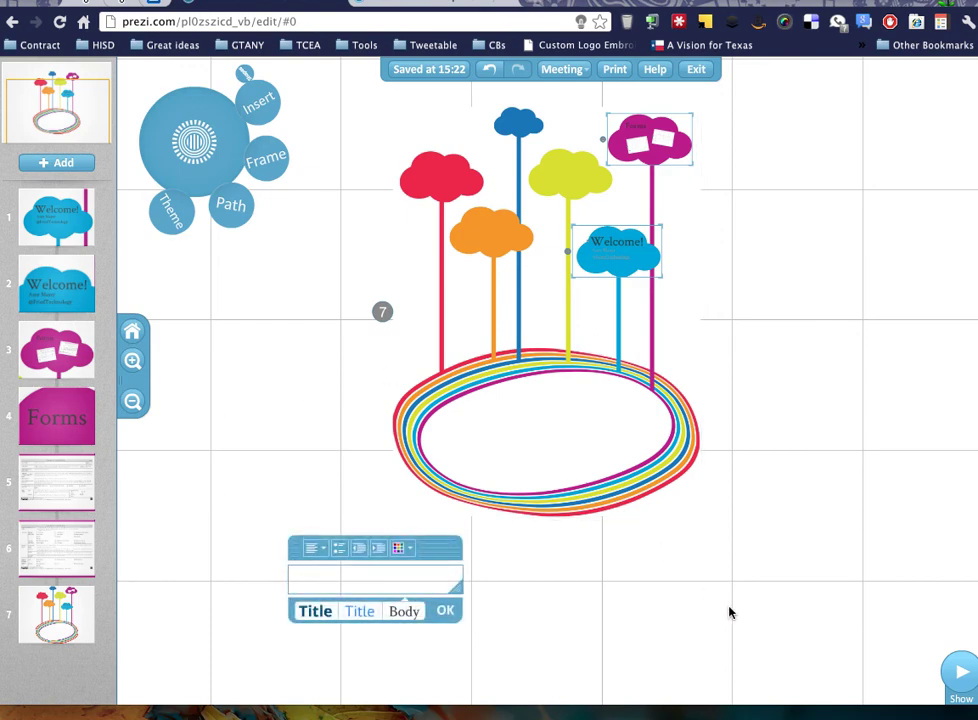
type("@FriedTechnology")
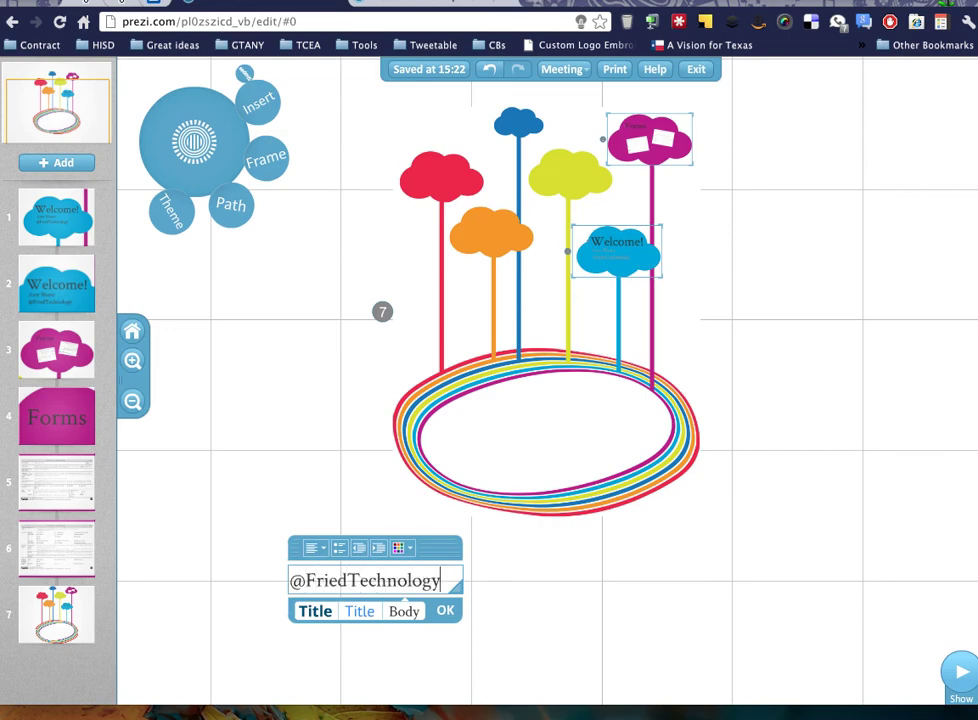
left_click(467, 607)
scroll(539, 602, "up", 5)
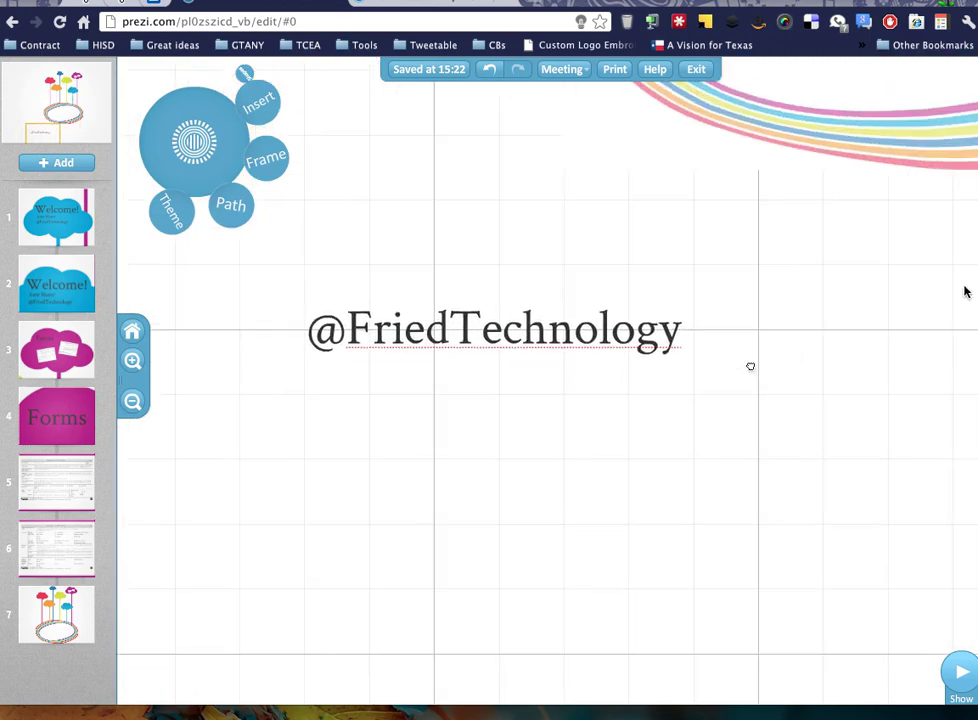
scroll(741, 368, "up", 2)
scroll(740, 370, "down", 2)
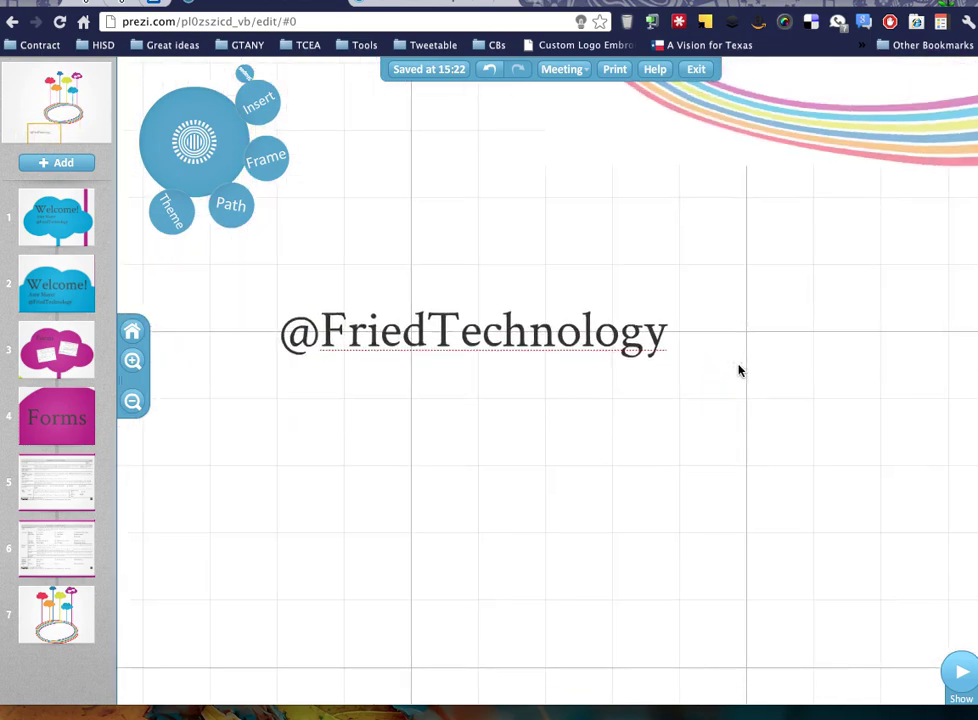